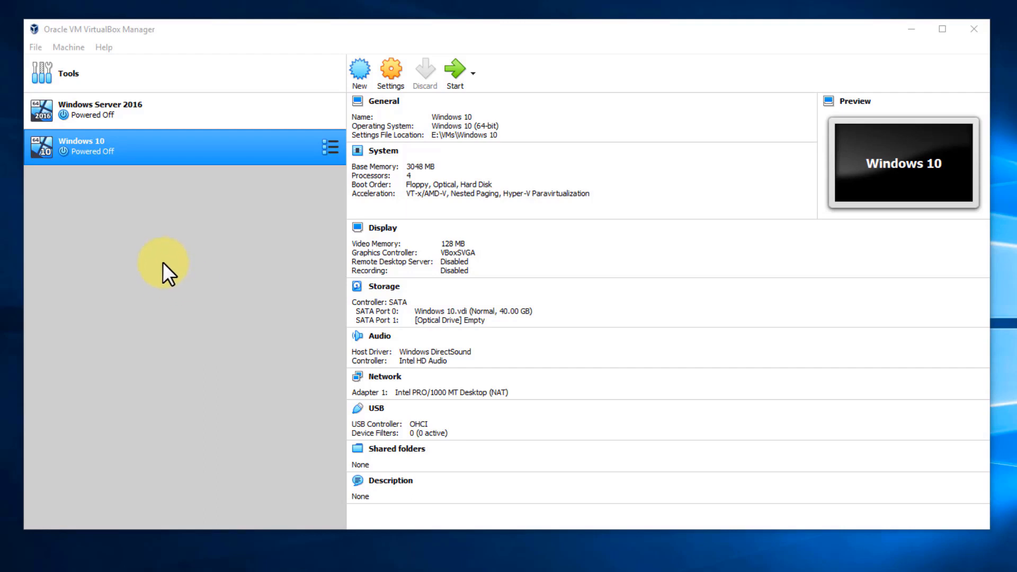
# Attach Win_10_Ent.iso from the SSD (E:) drive to the Windows 10 virtual machine's empty optical drive and save the settings
pyautogui.click(191, 151)
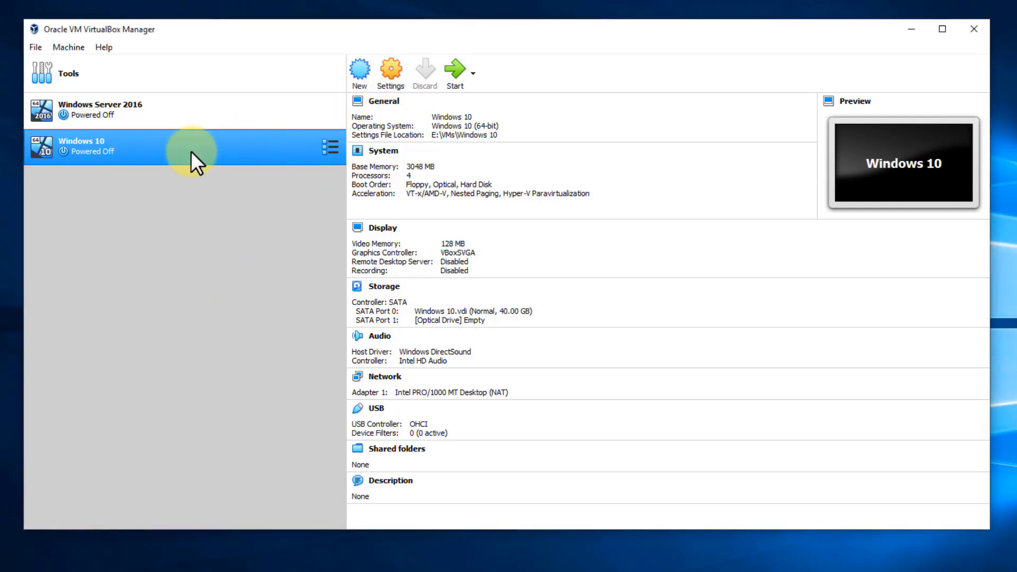
pyautogui.click(392, 79)
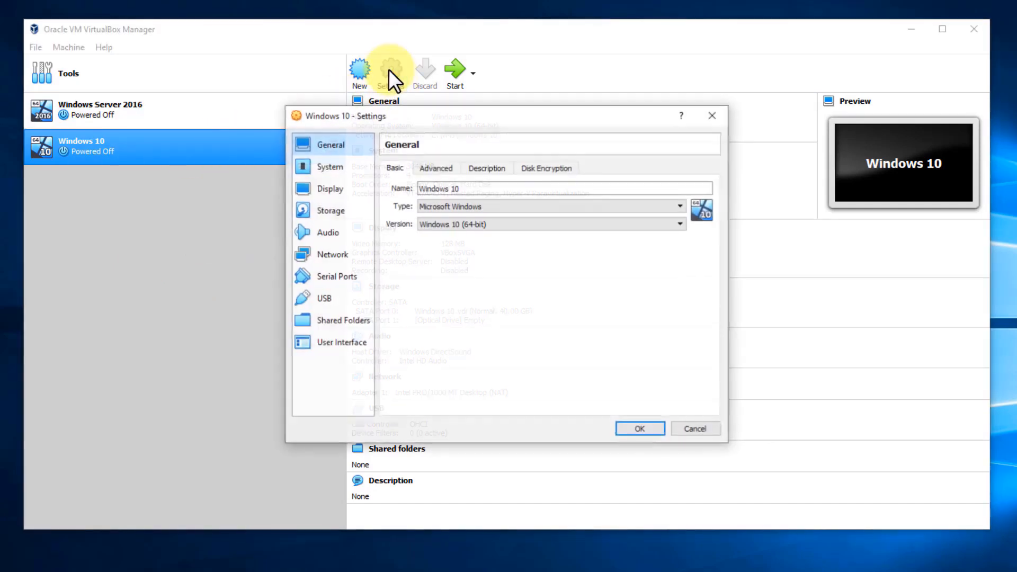
pyautogui.click(318, 211)
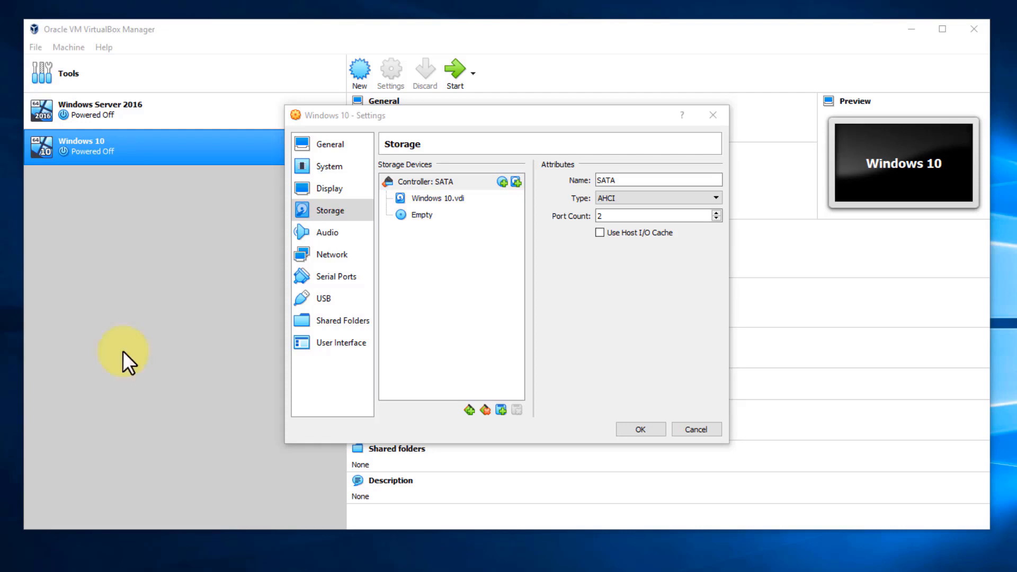
pyautogui.click(418, 213)
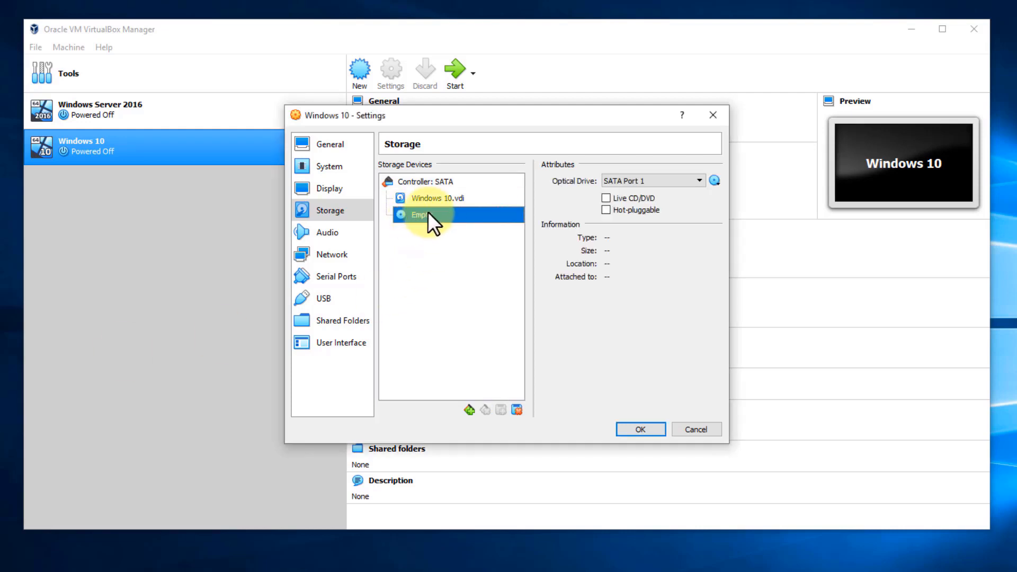
pyautogui.click(717, 183)
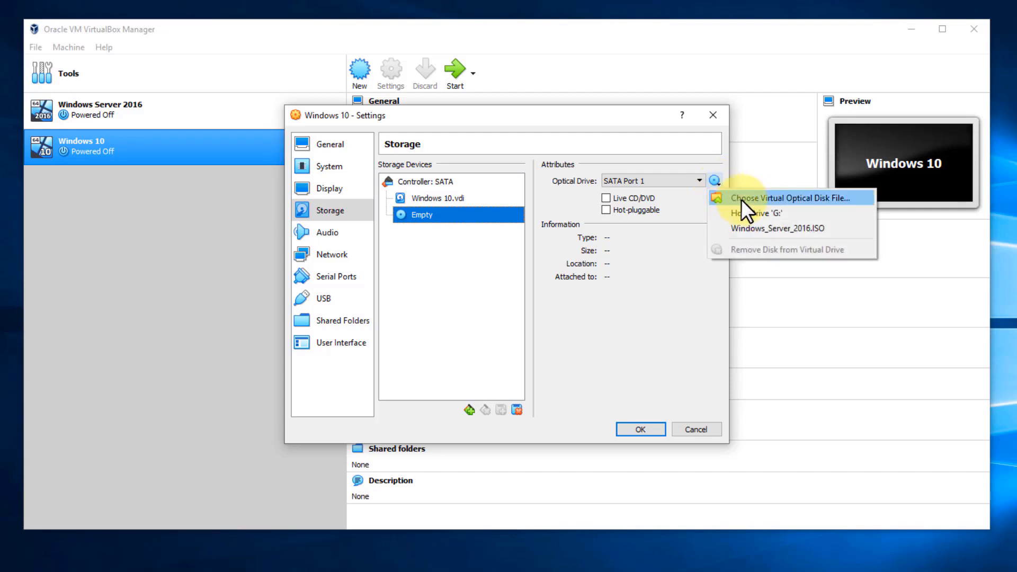
pyautogui.click(795, 196)
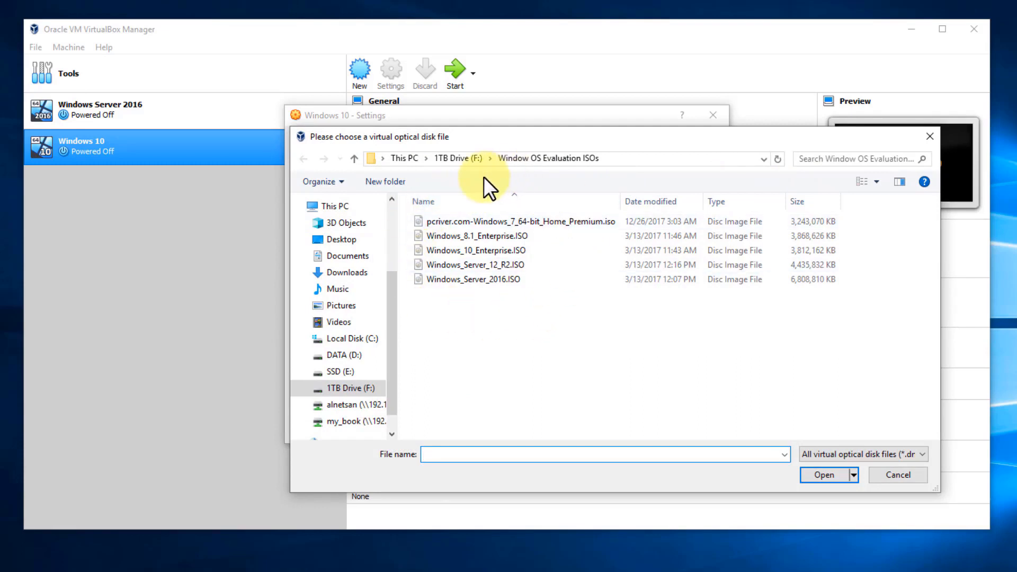
pyautogui.click(337, 374)
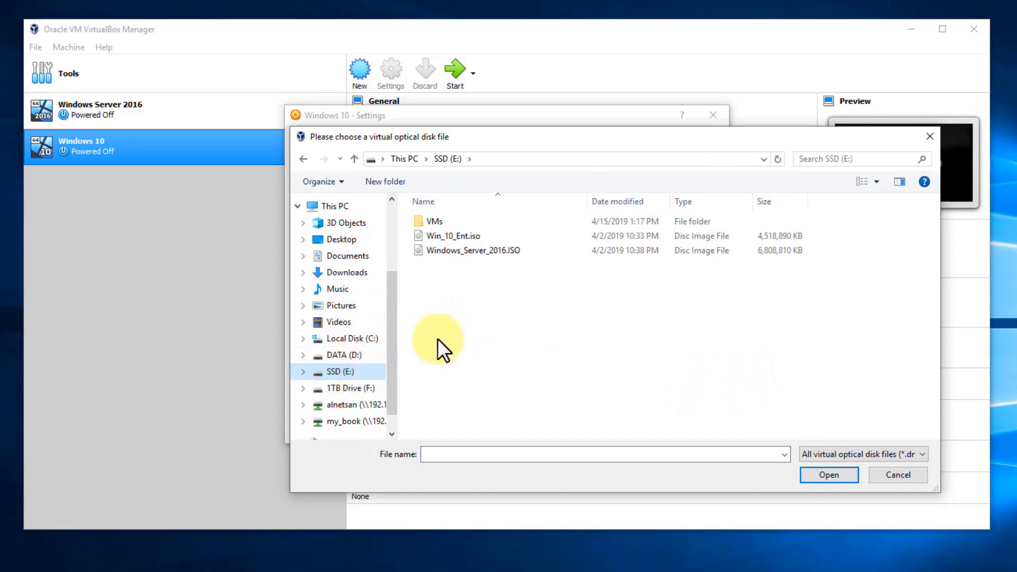
pyautogui.click(459, 236)
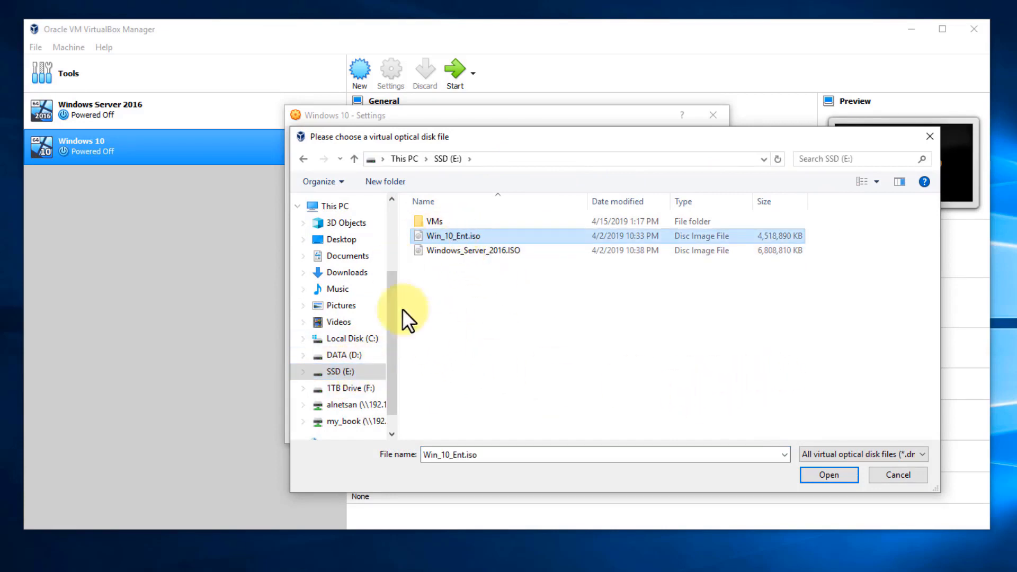
pyautogui.click(815, 475)
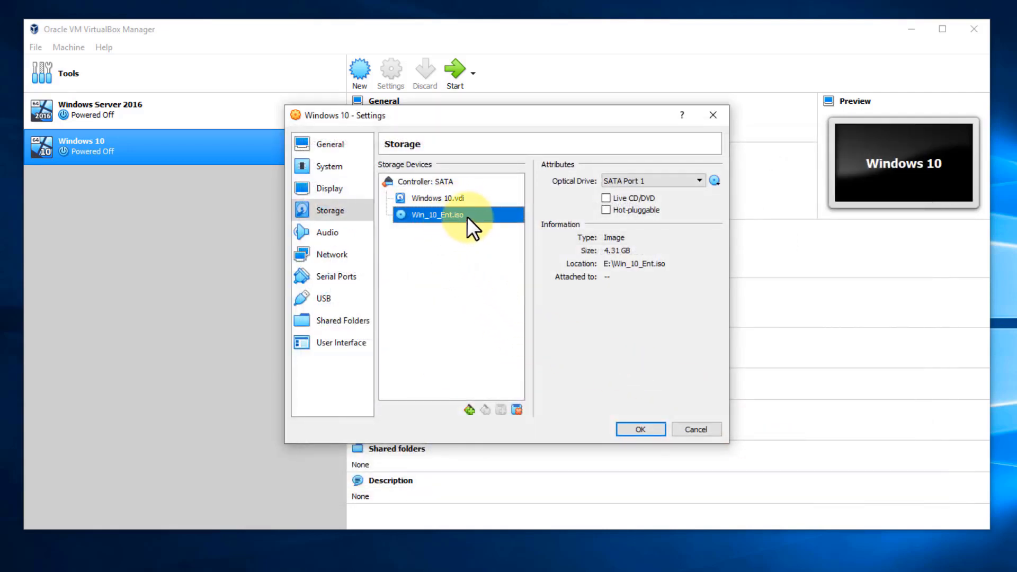
pyautogui.click(636, 433)
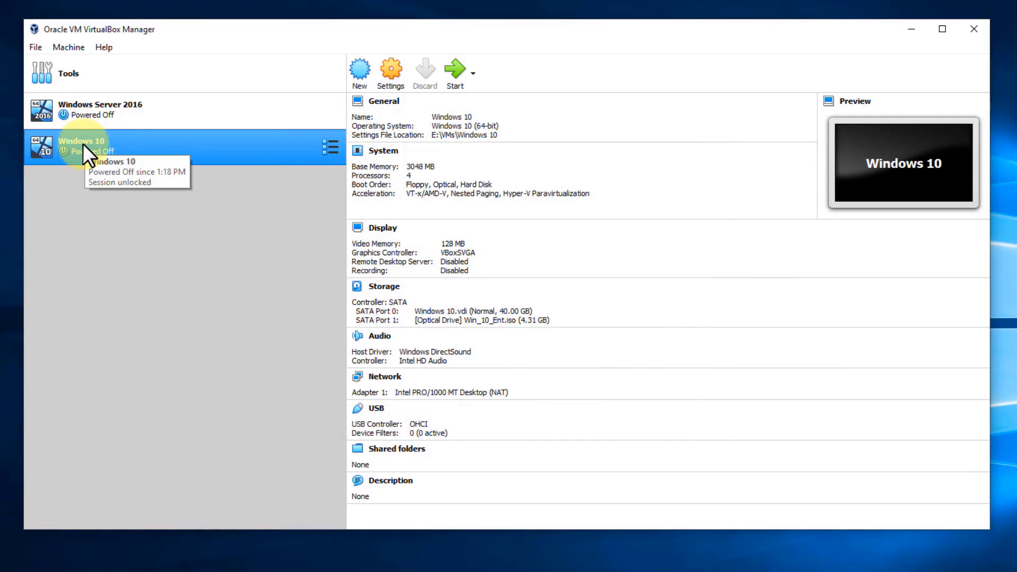
# Start the Windows 10 virtual machine and maximize its window
pyautogui.click(455, 68)
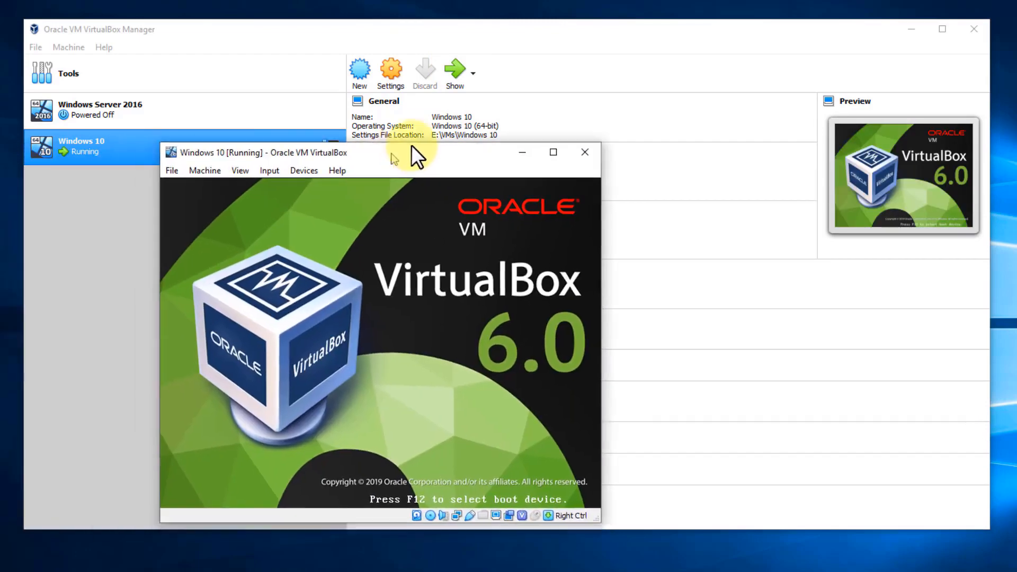
pyautogui.moveTo(416, 154); pyautogui.dragTo(513, 53)
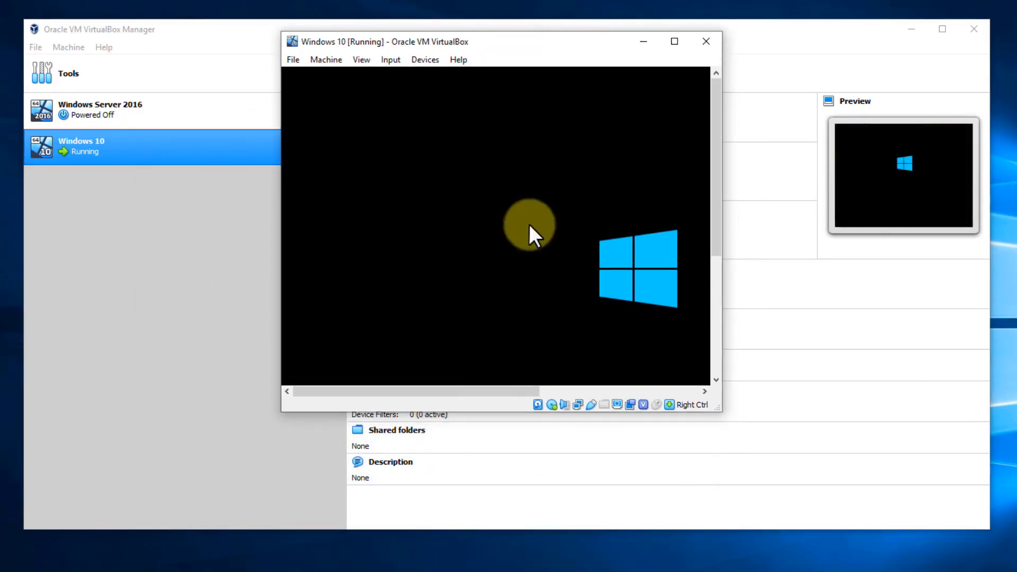
pyautogui.moveTo(715, 406); pyautogui.dragTo(838, 541)
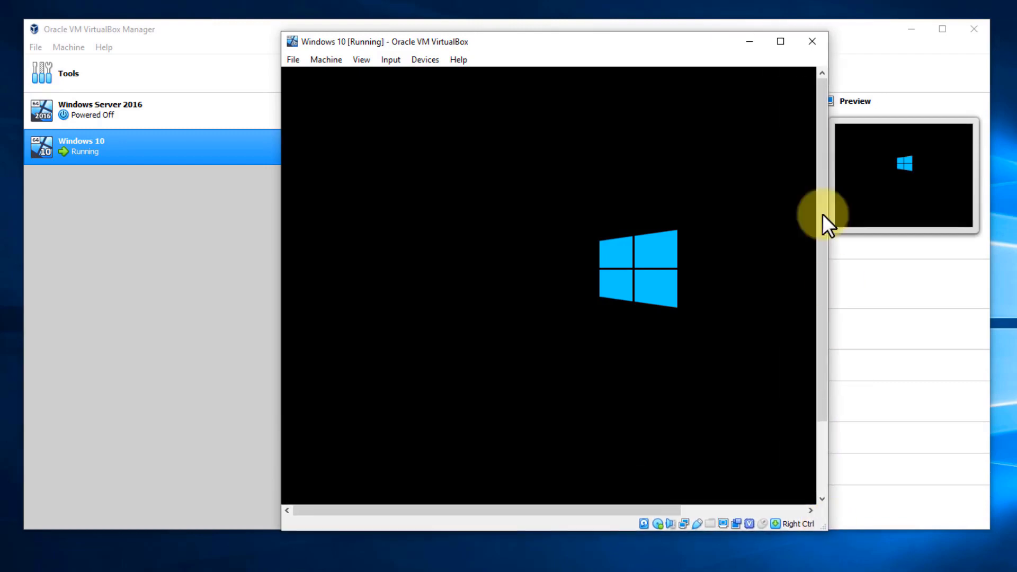
pyautogui.click(780, 41)
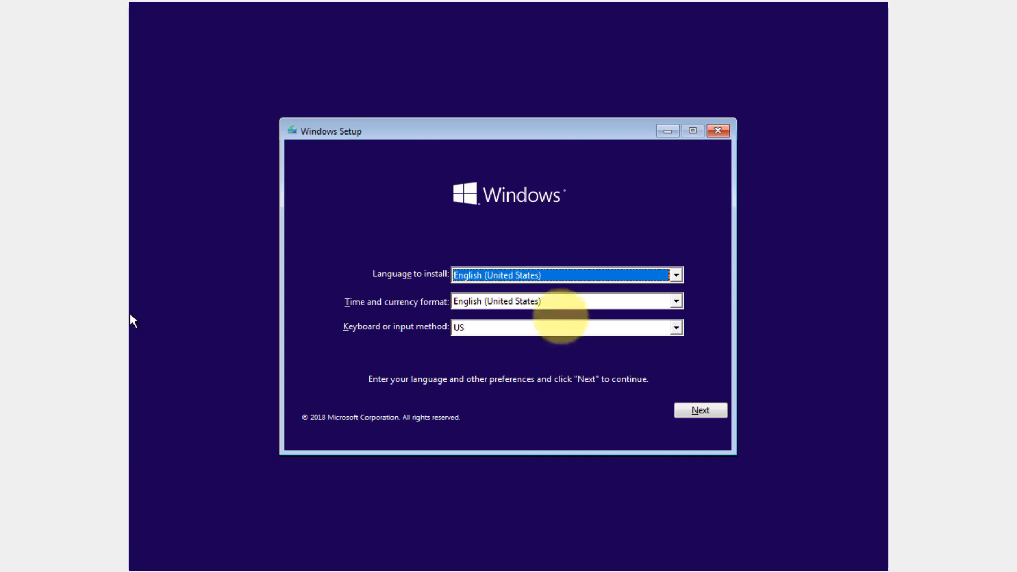
# Install Windows in English (United States) with the US keyboard, accepting the license terms, as a custom installation on Drive 0 Unallocated Space
pyautogui.click(701, 412)
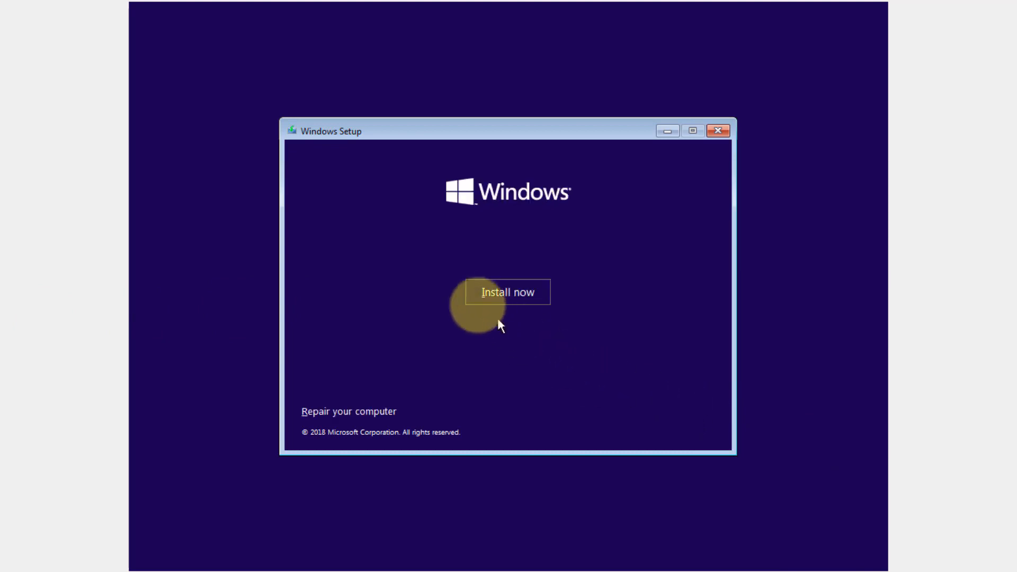
pyautogui.click(507, 292)
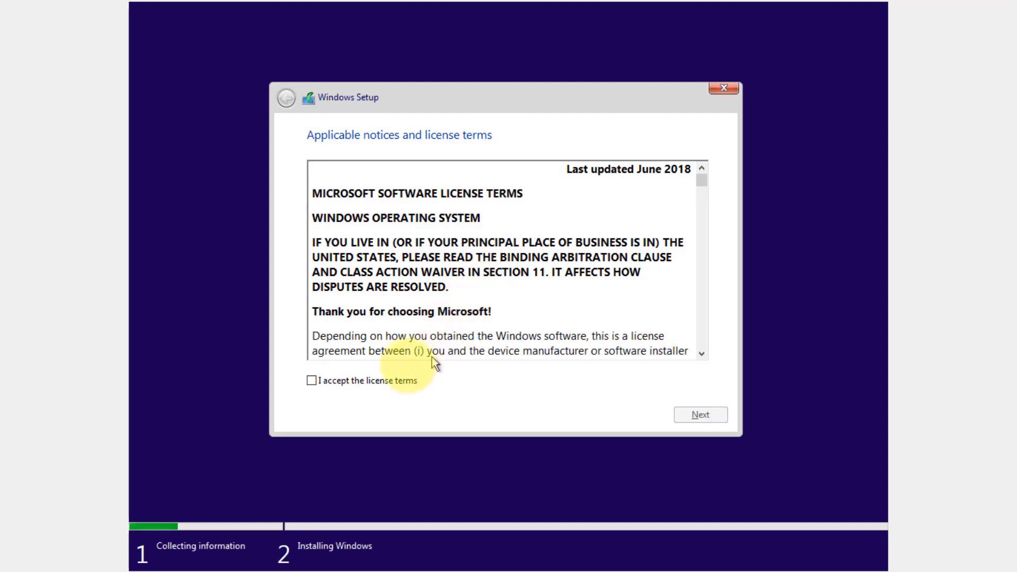
pyautogui.click(373, 382)
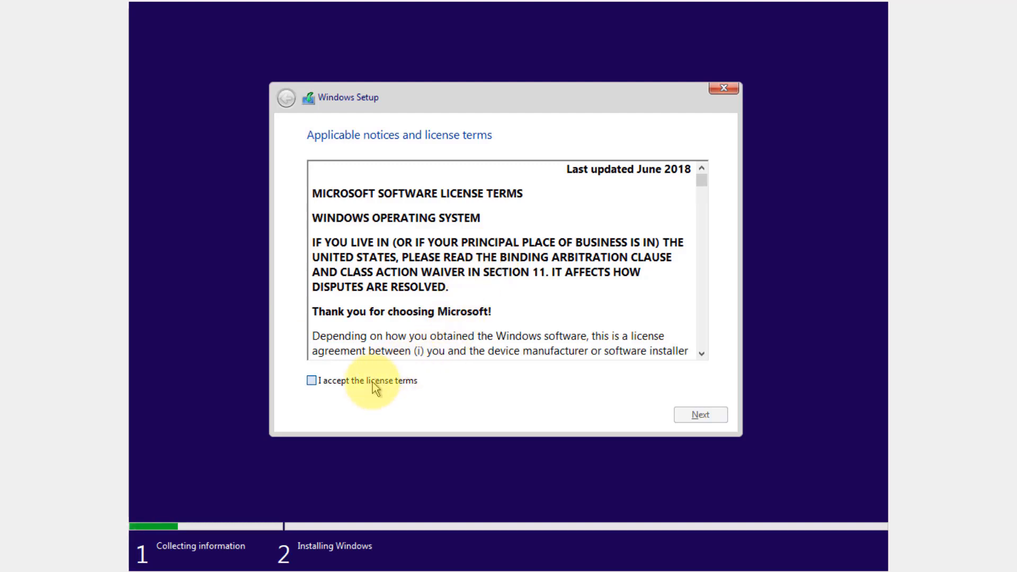
pyautogui.click(696, 415)
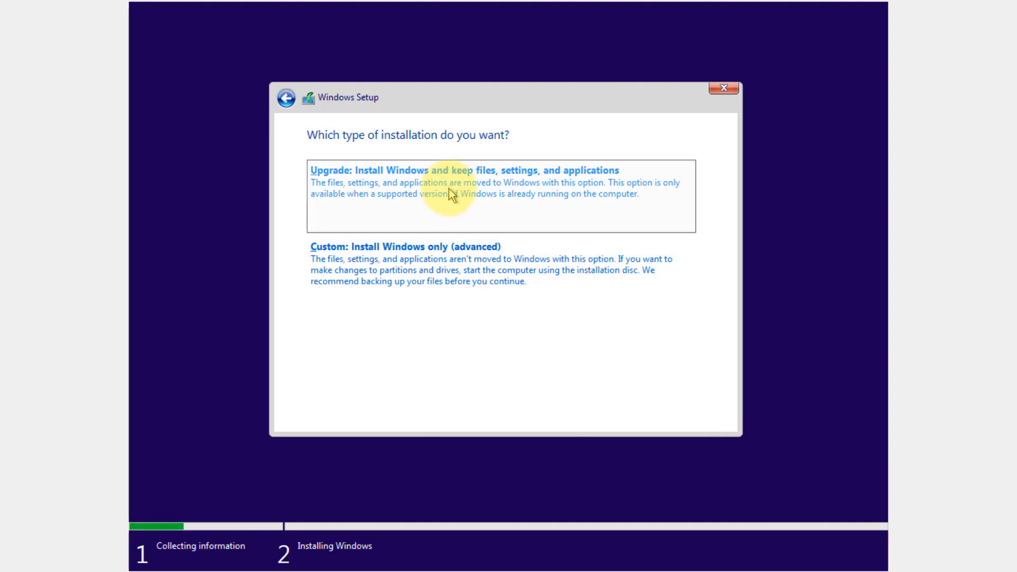
pyautogui.click(463, 259)
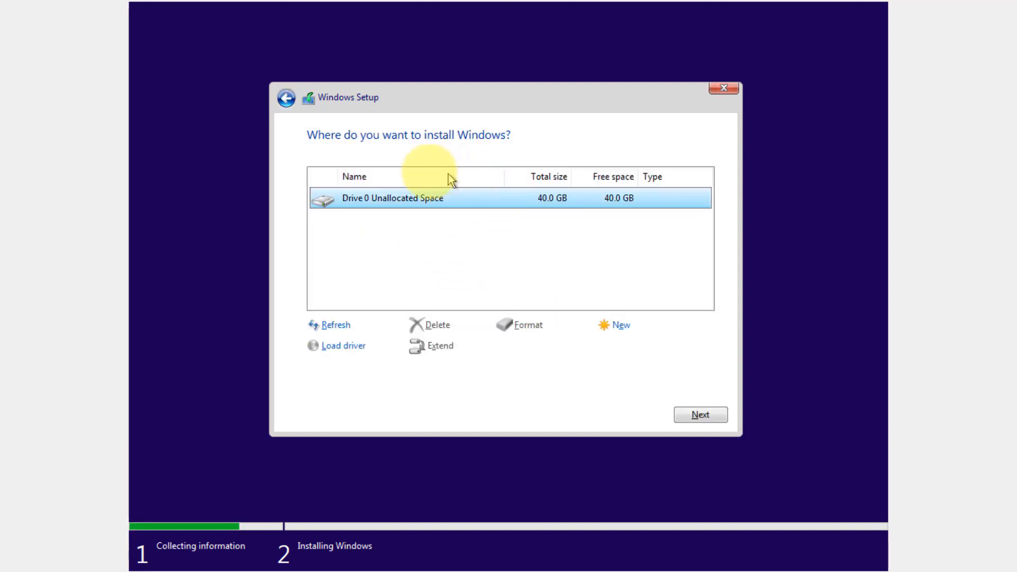
pyautogui.click(701, 415)
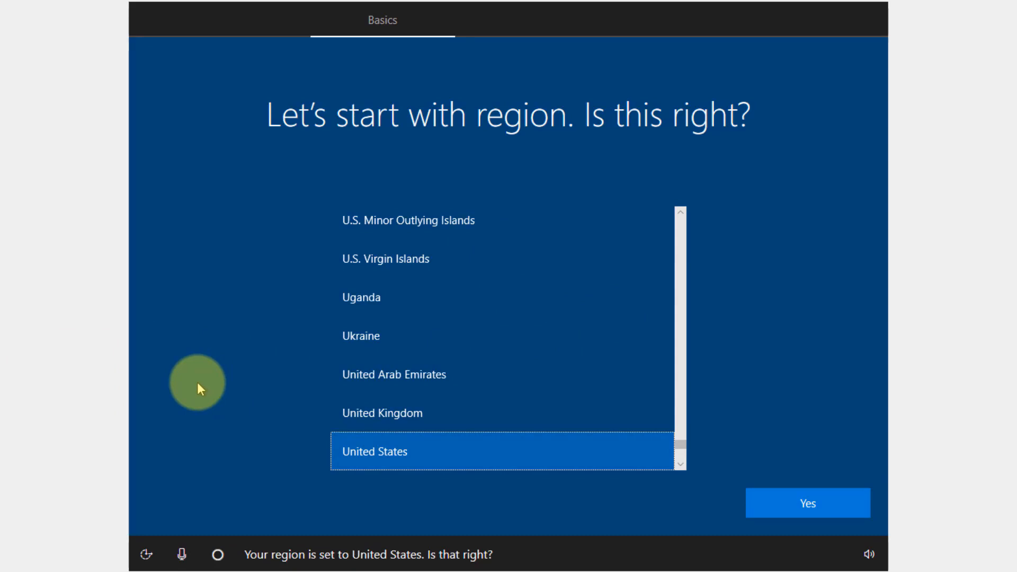
# Confirm United States as the region and US as the keyboard layout, without adding a second layout
pyautogui.click(811, 504)
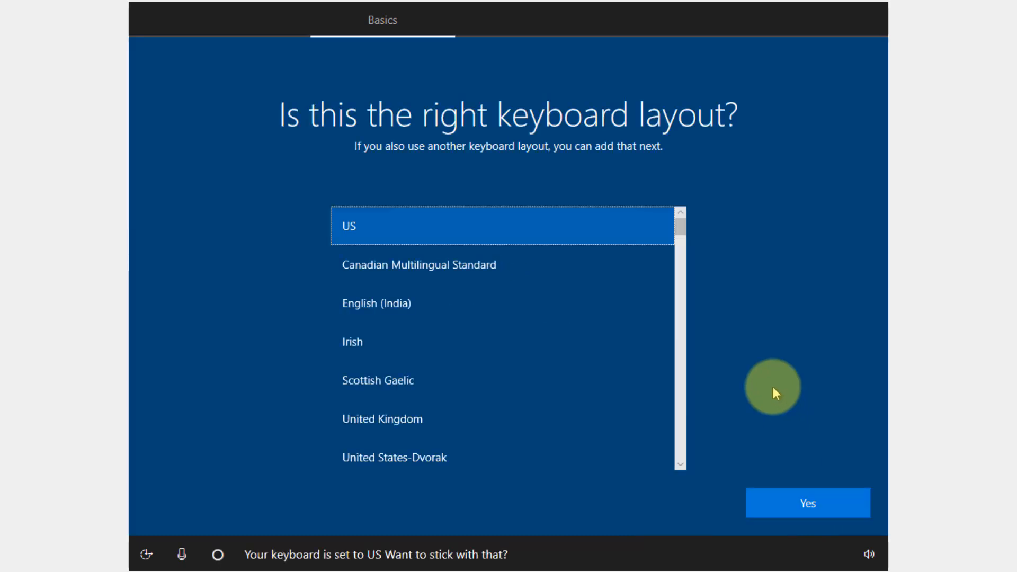
pyautogui.click(811, 503)
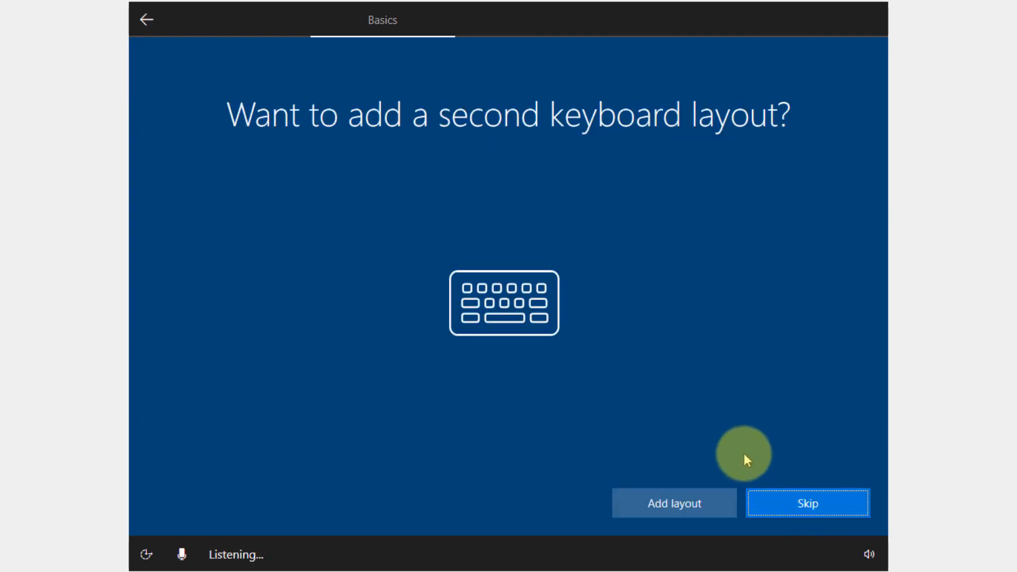
pyautogui.click(812, 505)
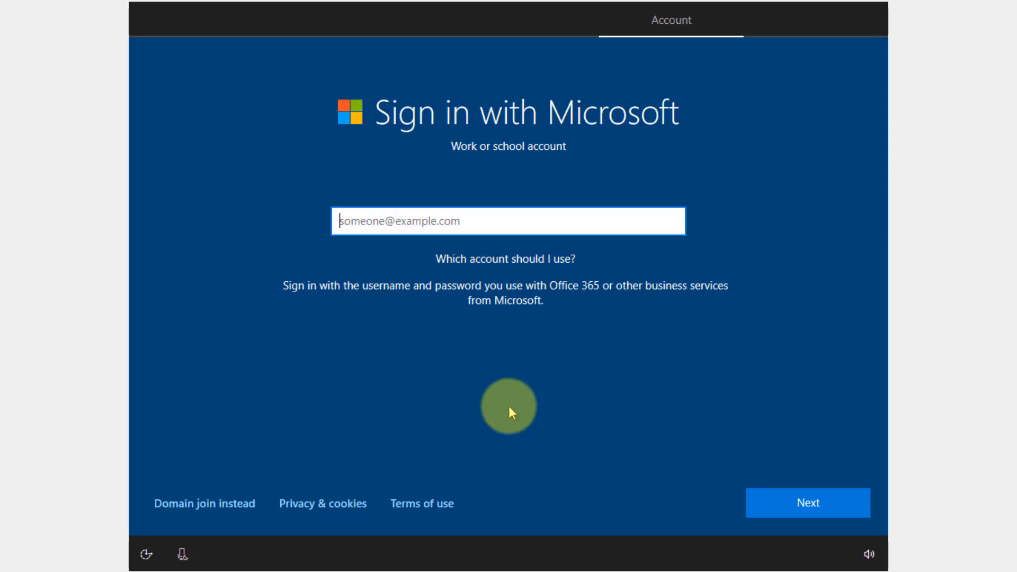
# Create a local account through the domain join option, entering the user's name and the account password with its confirmation
pyautogui.click(204, 505)
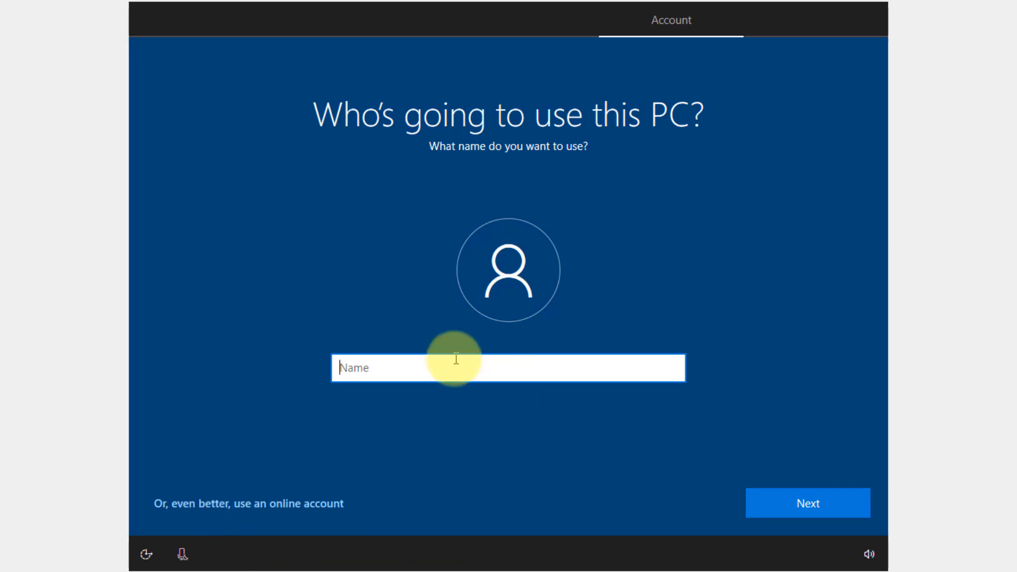
pyautogui.write('Alton')
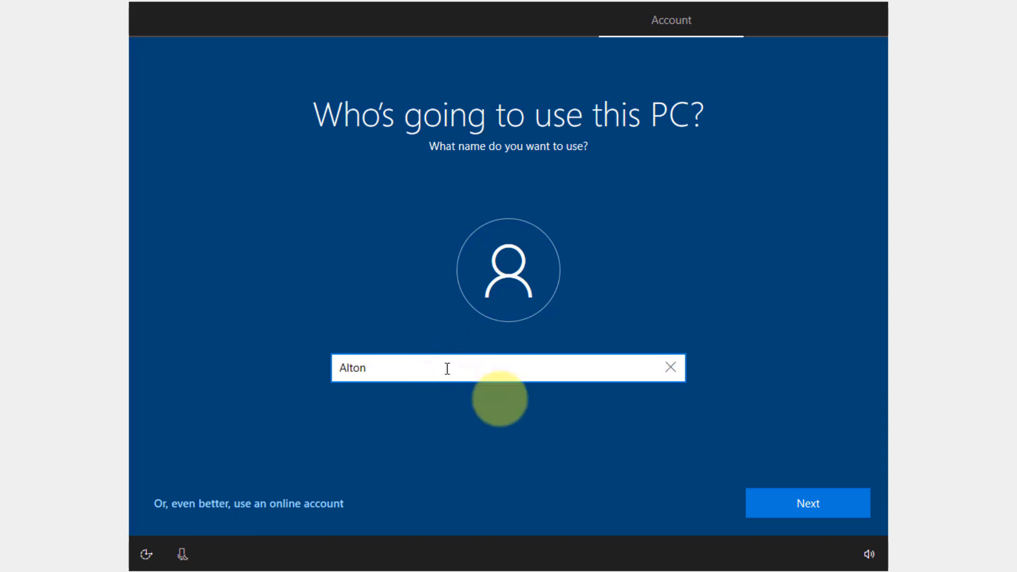
pyautogui.click(805, 502)
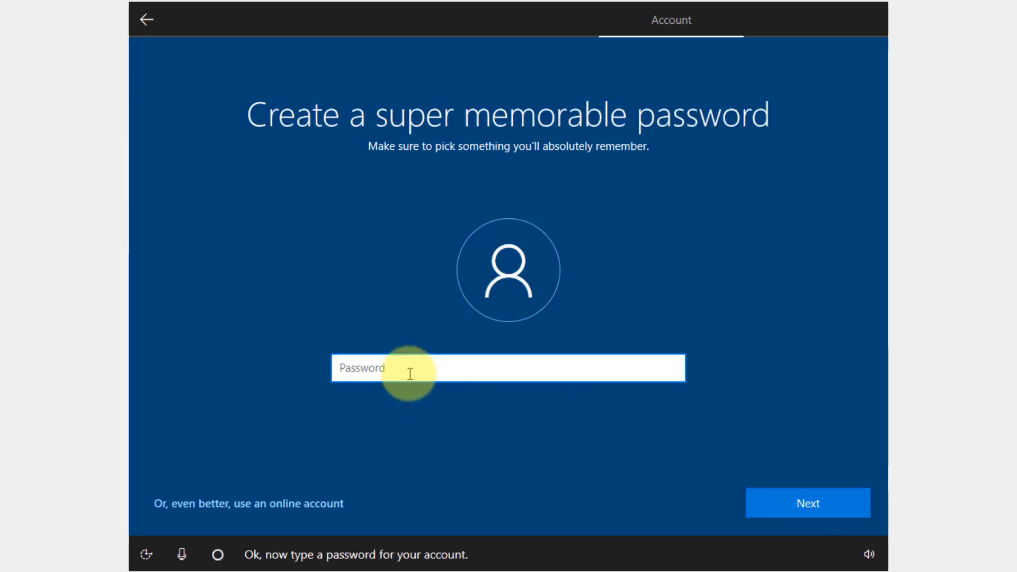
pyautogui.write('••••••••')
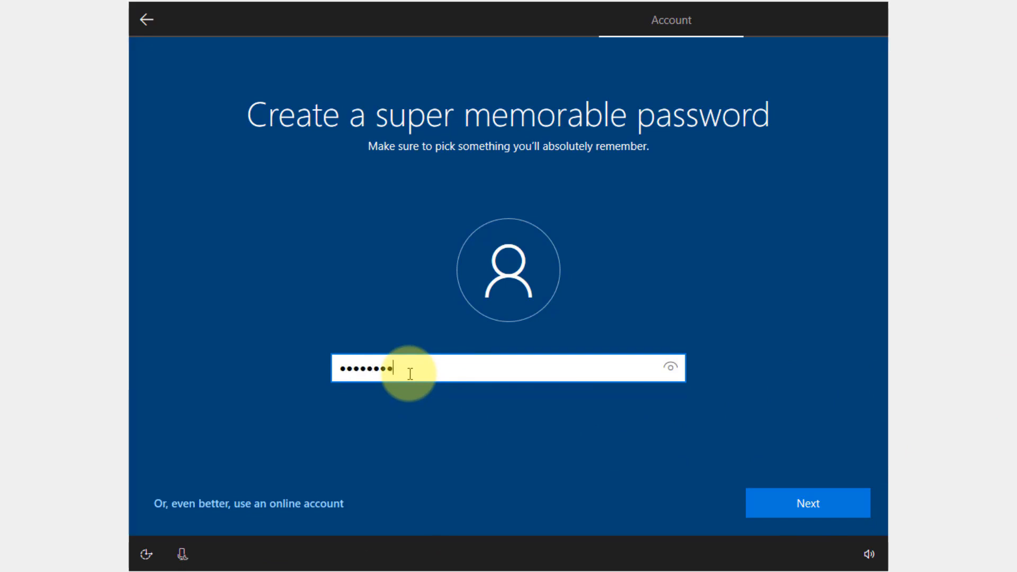
pyautogui.click(810, 502)
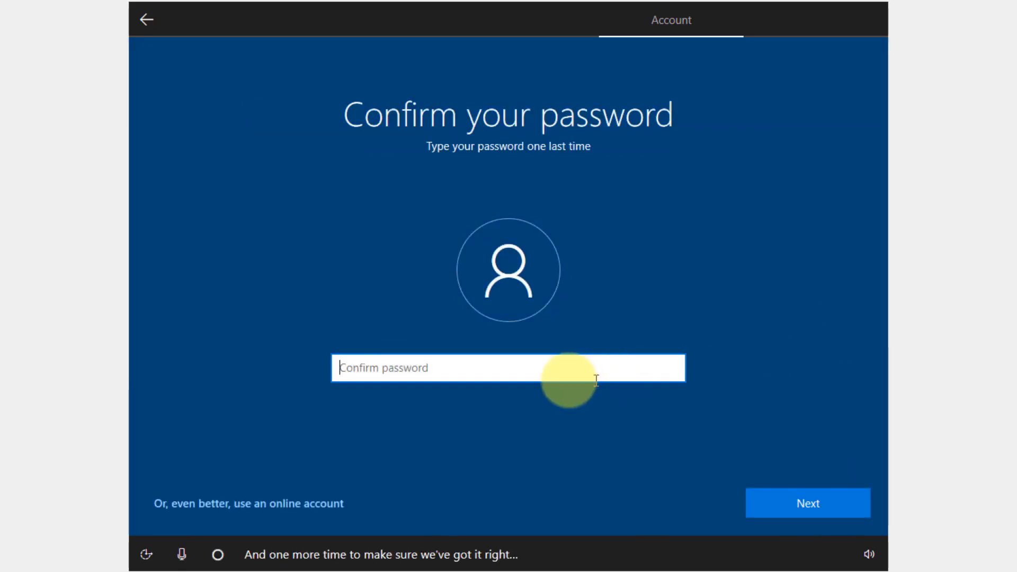
pyautogui.write('••••••••')
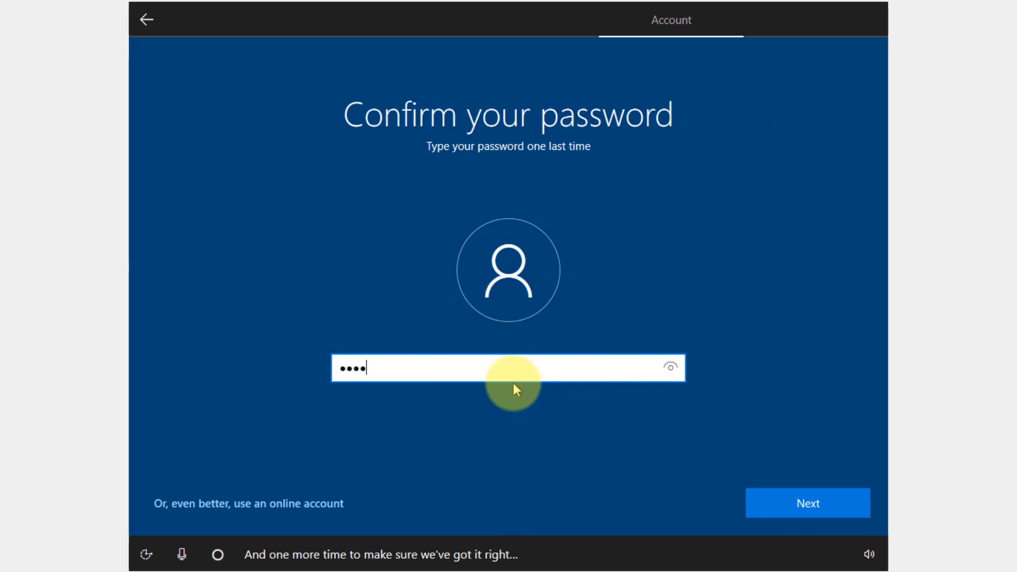
pyautogui.click(802, 503)
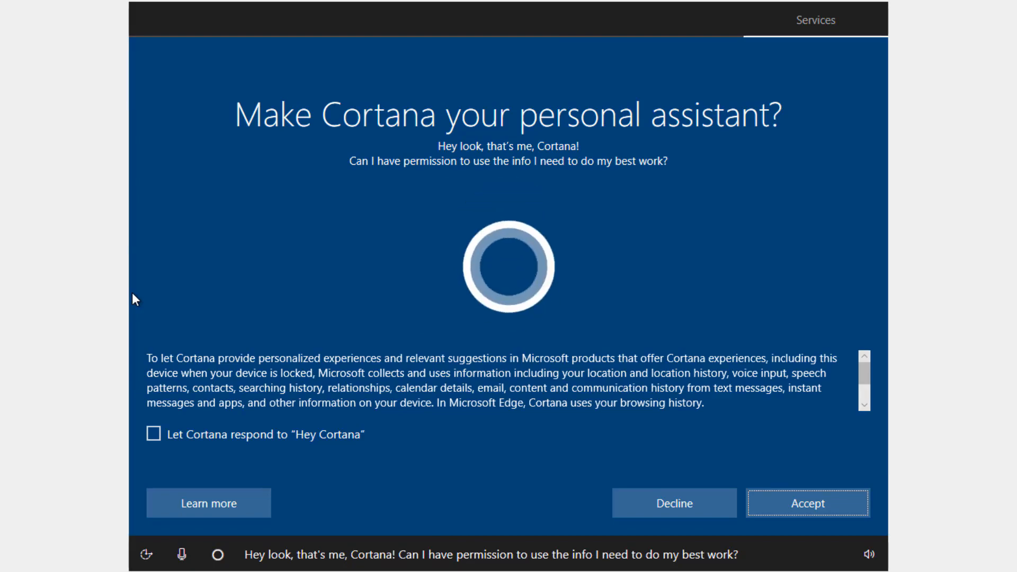
# Decline Cortana as personal assistant and refuse sending activity history to Microsoft
pyautogui.click(653, 505)
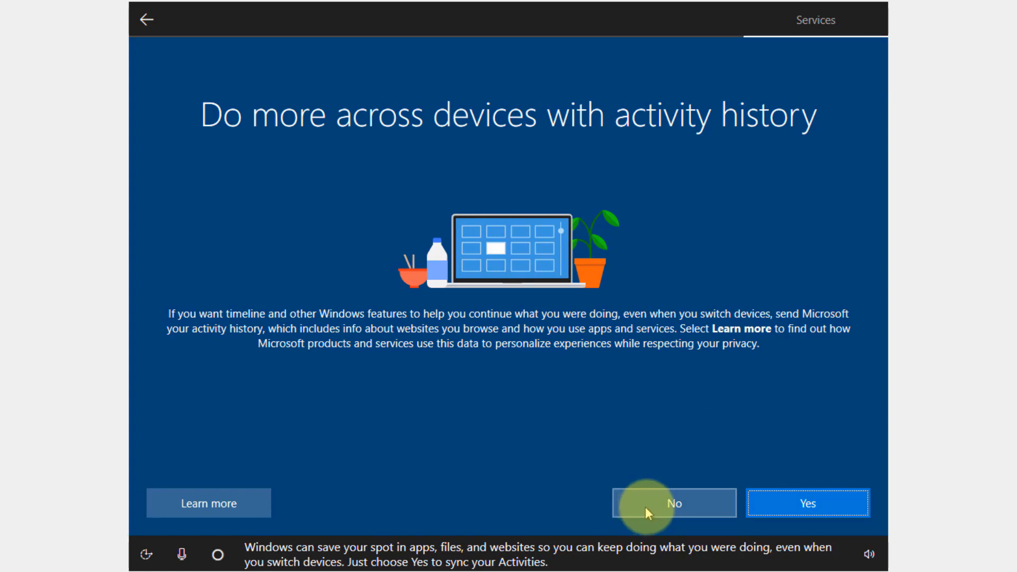
pyautogui.click(652, 509)
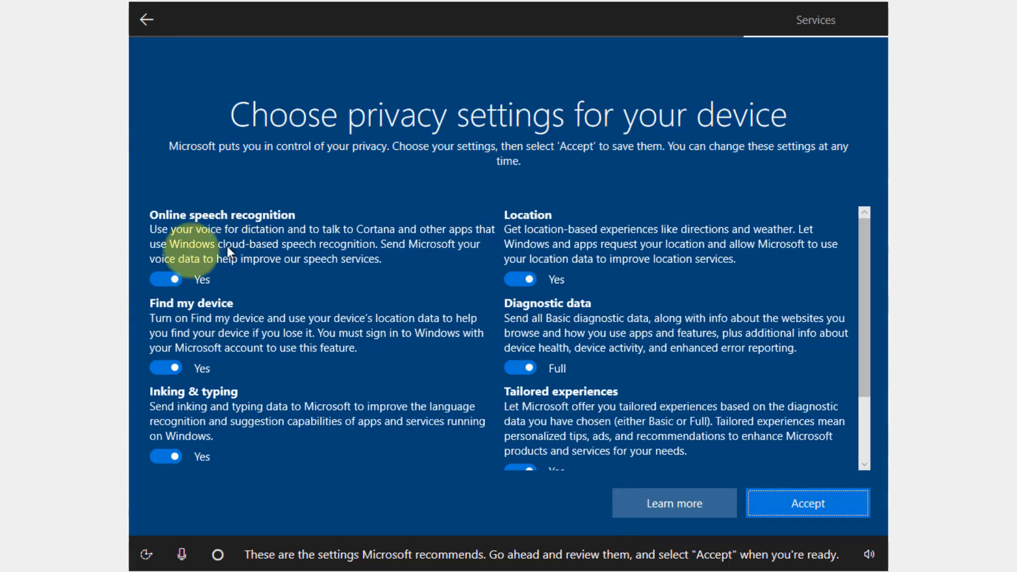
# Turn off speech recognition, Find my device, inking, location, tailored experiences and advertising ID, set diagnostic data to Basic, and accept the privacy settings
pyautogui.click(160, 279)
pyautogui.click(159, 382)
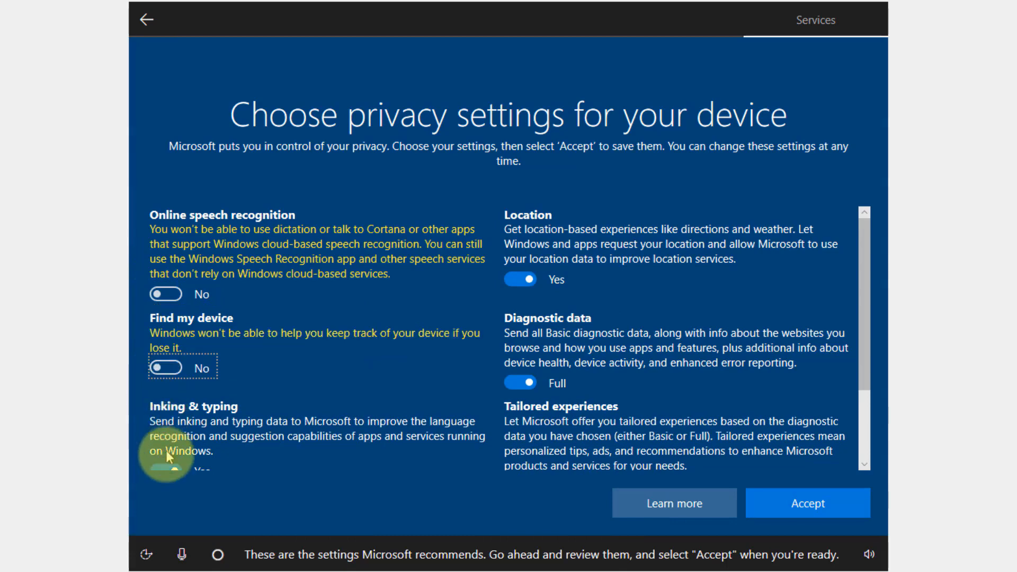
pyautogui.click(161, 466)
pyautogui.click(518, 278)
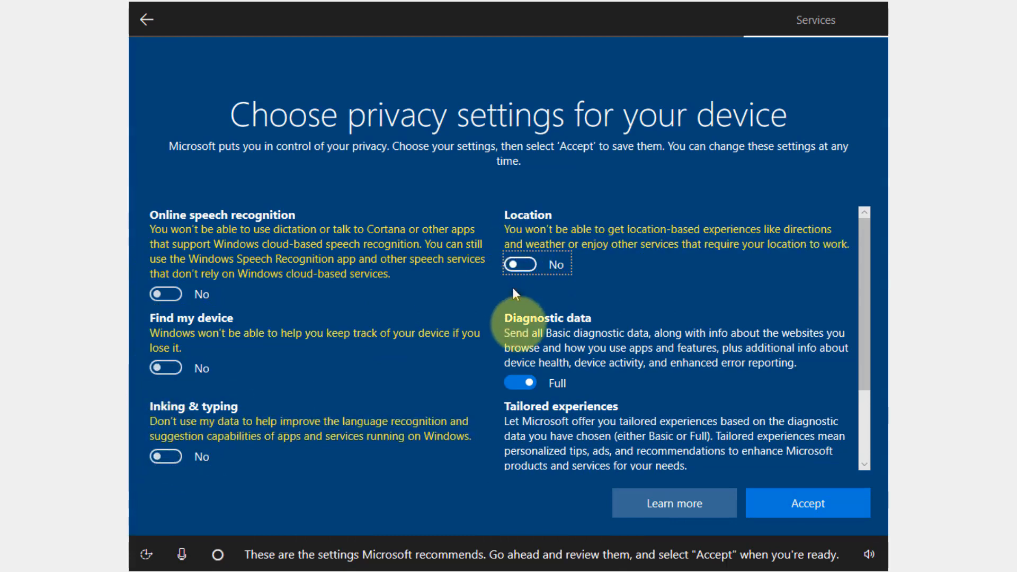
pyautogui.click(518, 381)
pyautogui.scroll(-2, 519, 408)
pyautogui.click(517, 419)
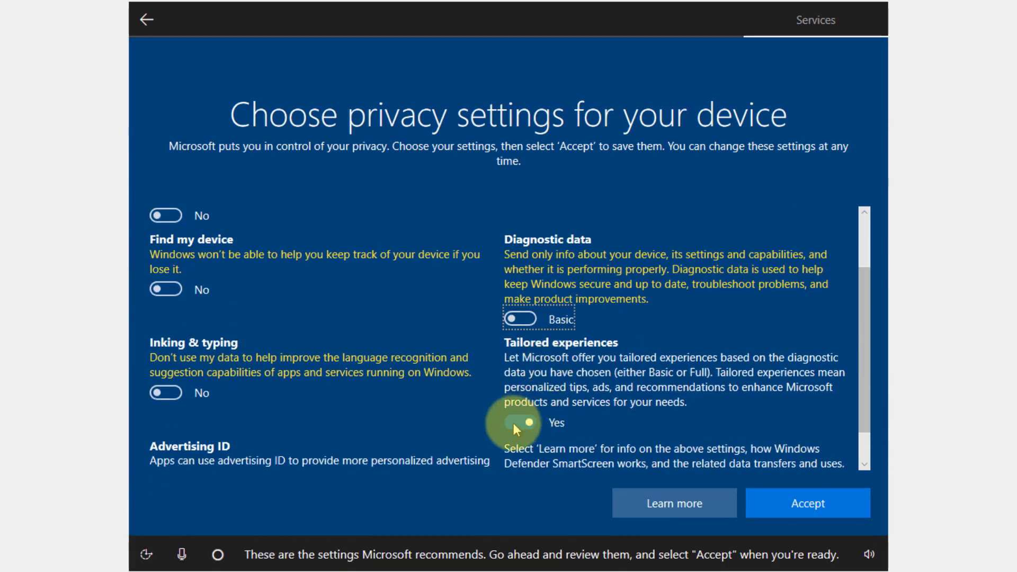
pyautogui.scroll(-1, 370, 360)
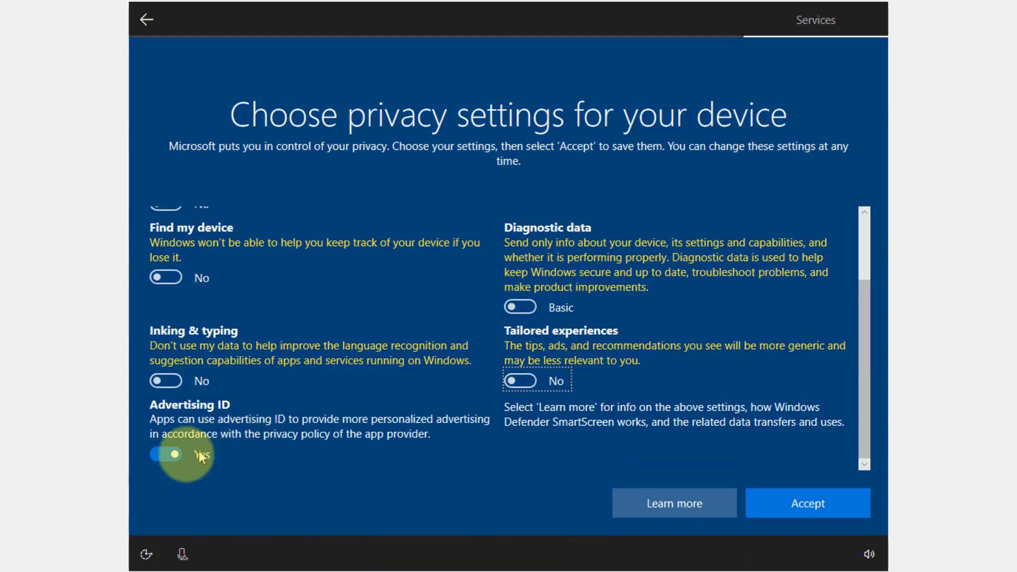
pyautogui.click(160, 452)
pyautogui.scroll(3, 344, 392)
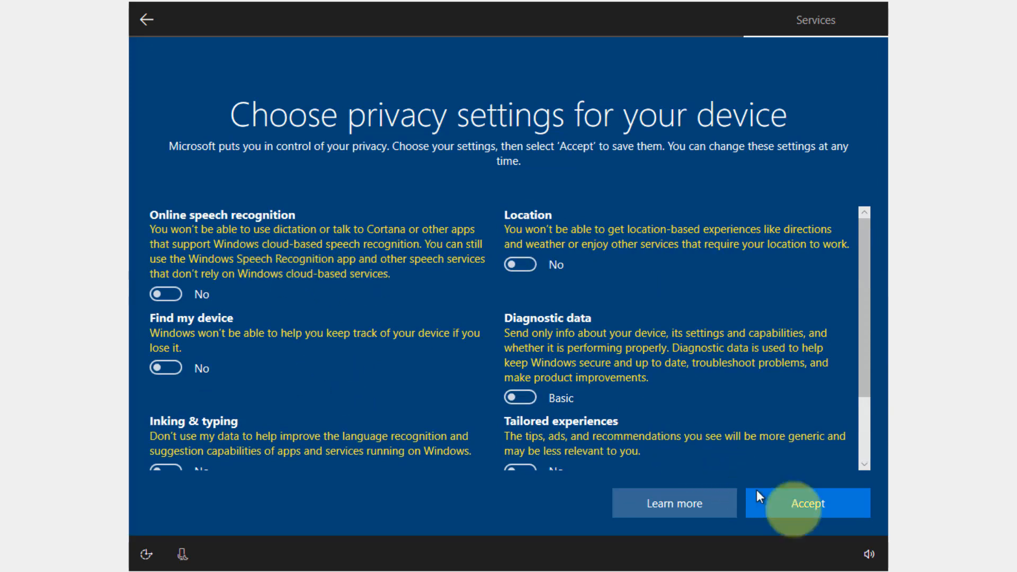
pyautogui.scroll(-3, 825, 341)
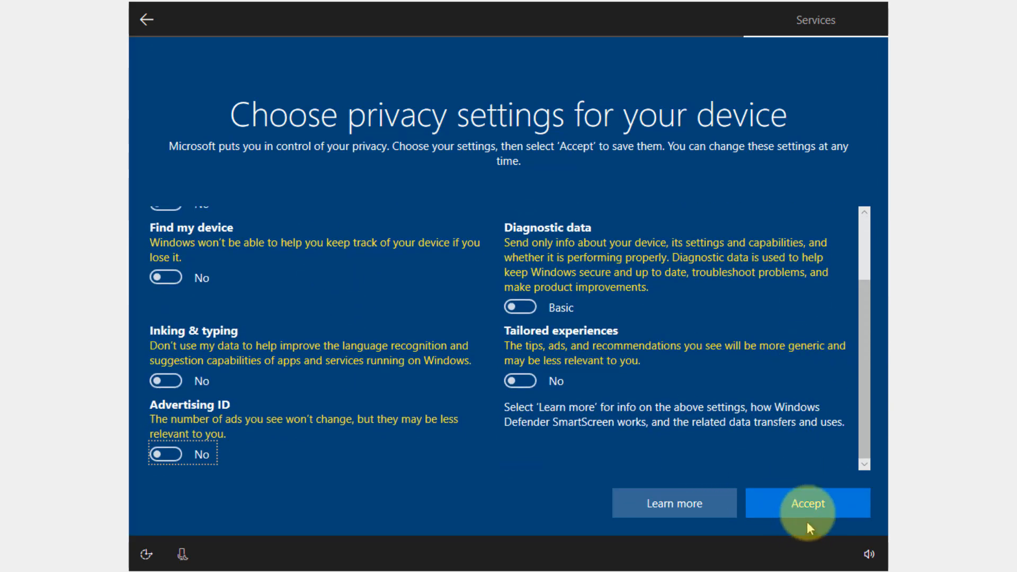
pyautogui.click(805, 506)
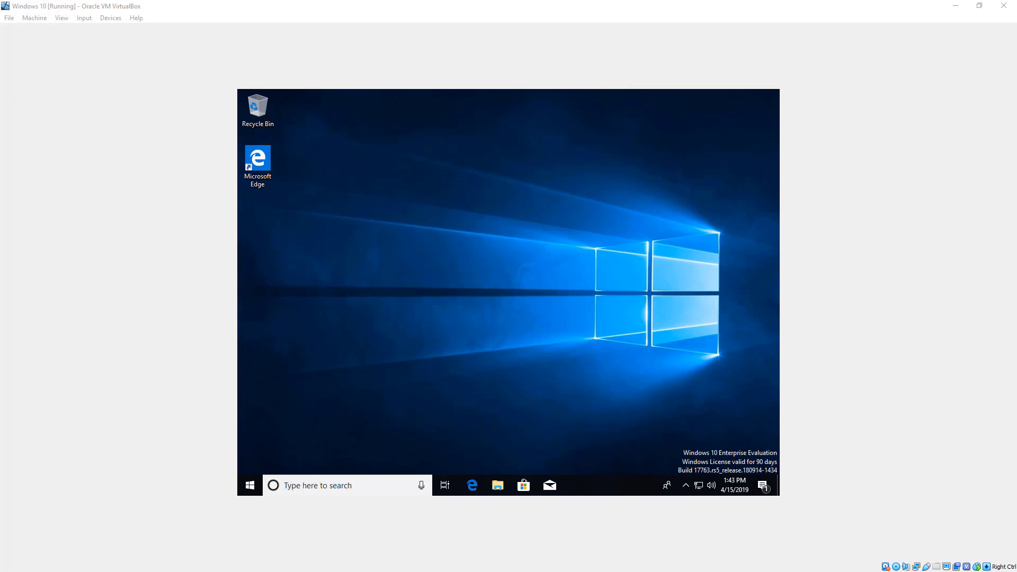
# Insert the Guest Additions CD image into the virtual machine from its restored window, and maximize the window again
pyautogui.click(979, 6)
pyautogui.moveTo(556, 87); pyautogui.dragTo(476, 110)
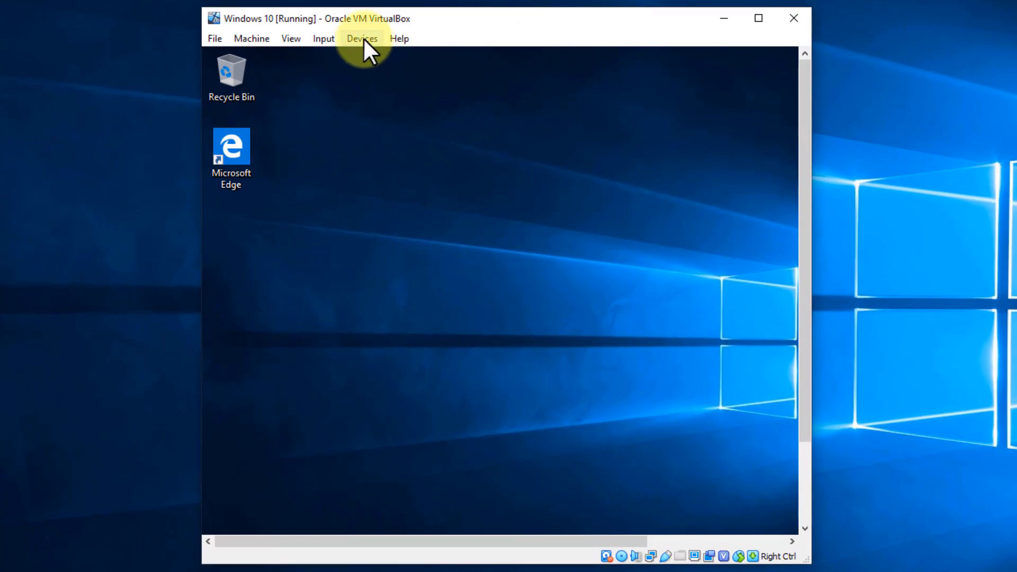
pyautogui.click(363, 38)
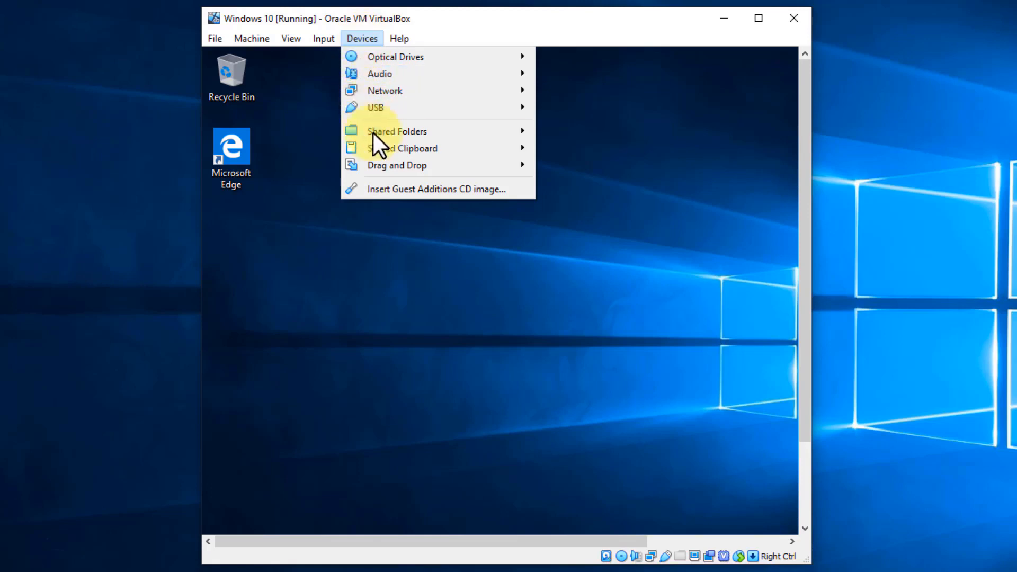
pyautogui.click(395, 189)
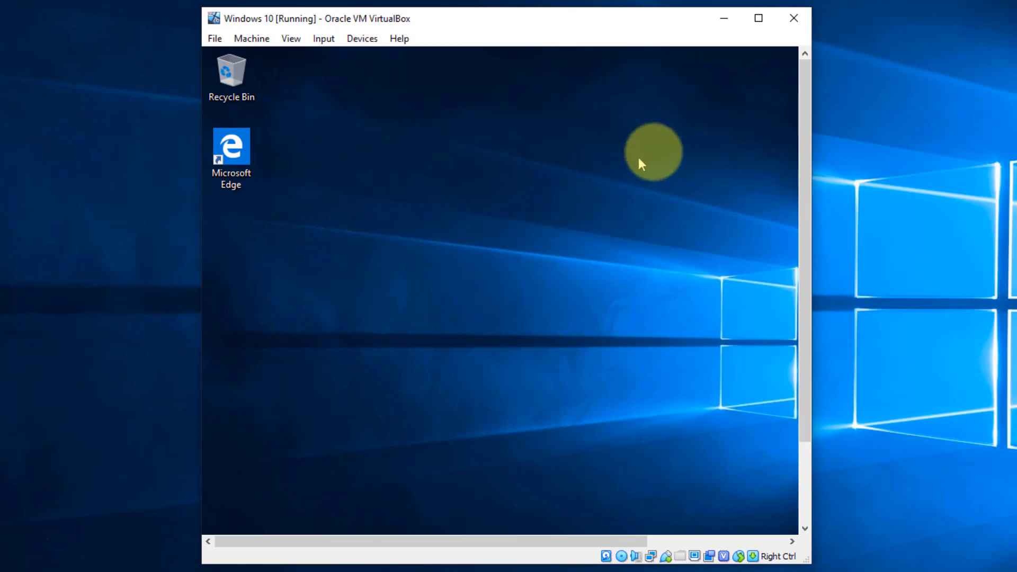
pyautogui.click(759, 19)
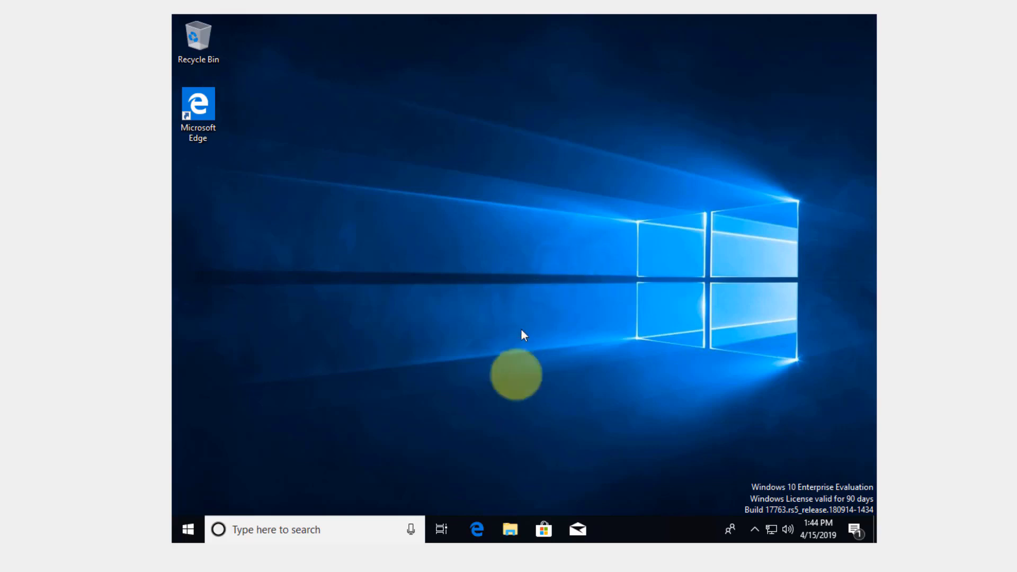
# Run VBoxWindowsAdditions from the VirtualBox Guest Additions CD drive (D:) and allow it to make changes to the device
pyautogui.click(510, 534)
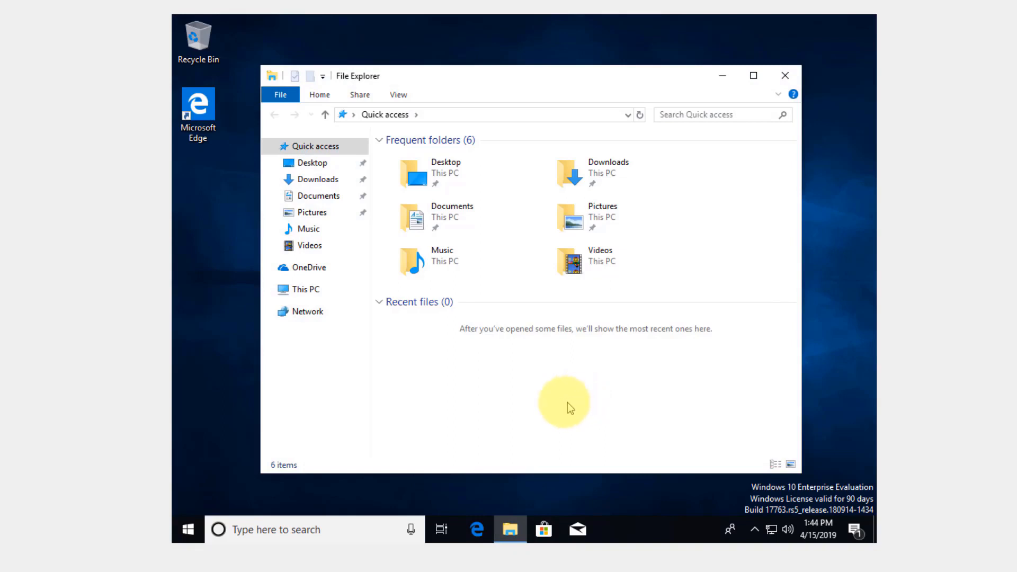
pyautogui.click(284, 292)
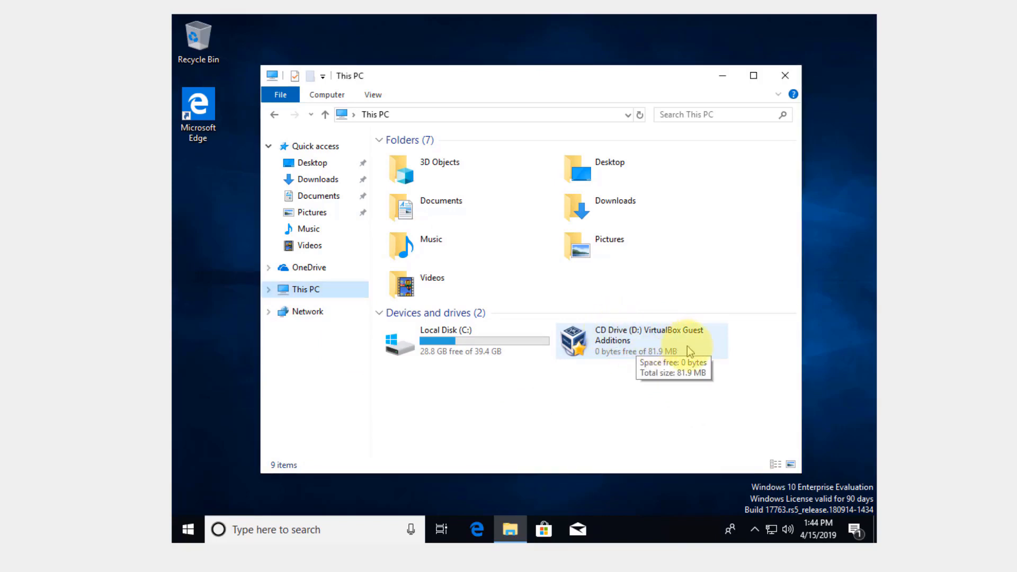
pyautogui.doubleClick(602, 343)
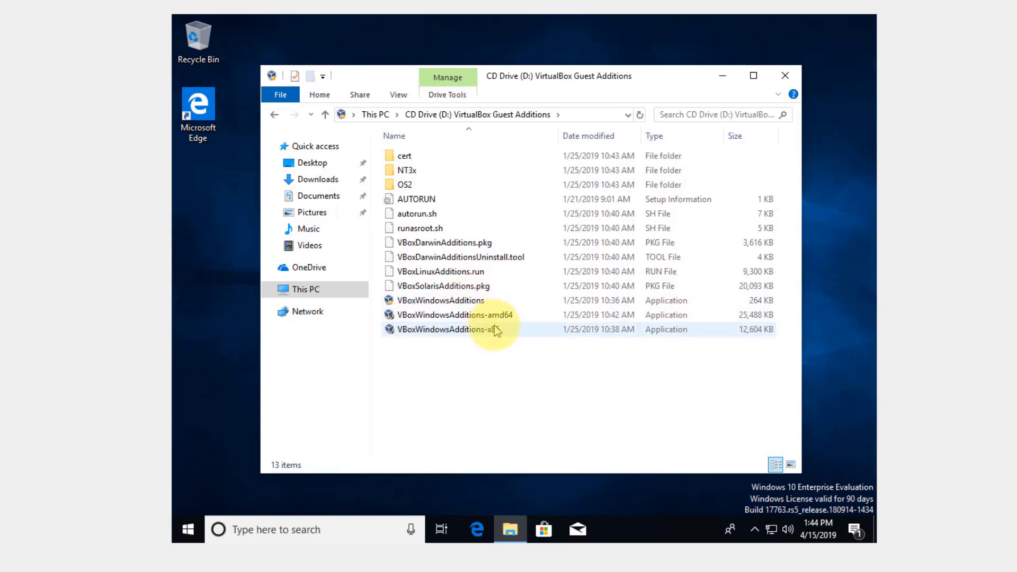
pyautogui.click(464, 305)
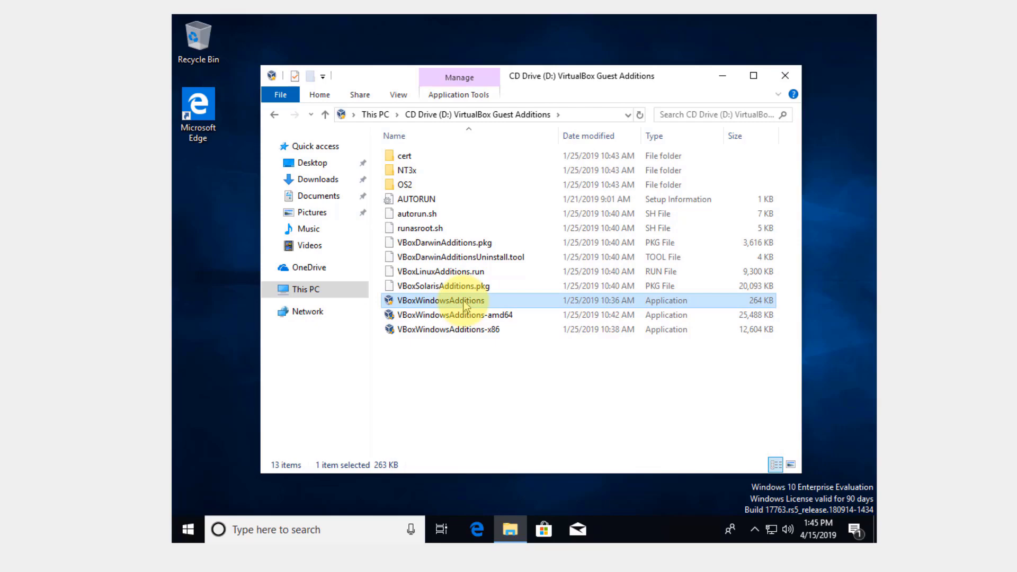
pyautogui.doubleClick(464, 304)
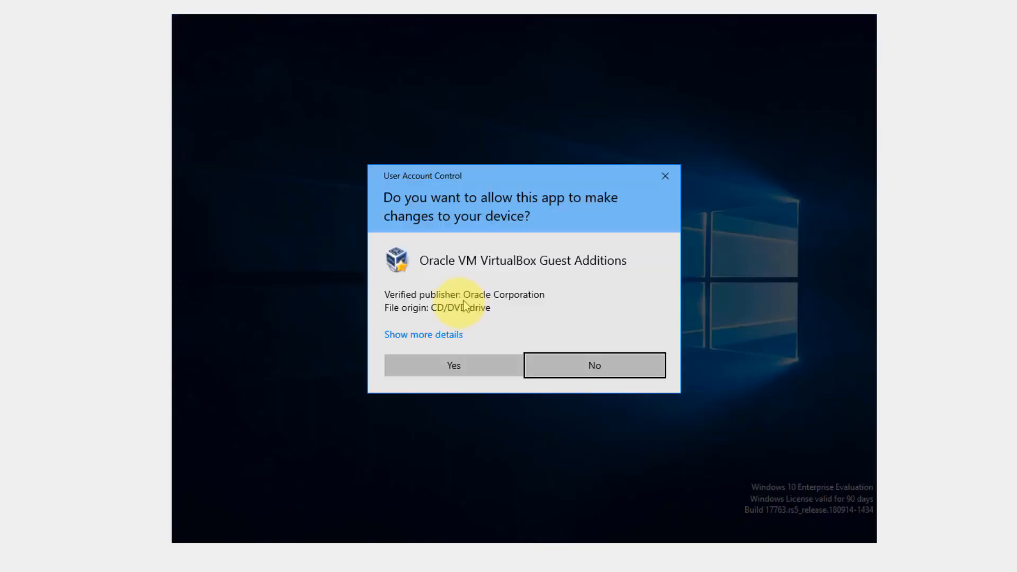
pyautogui.click(450, 366)
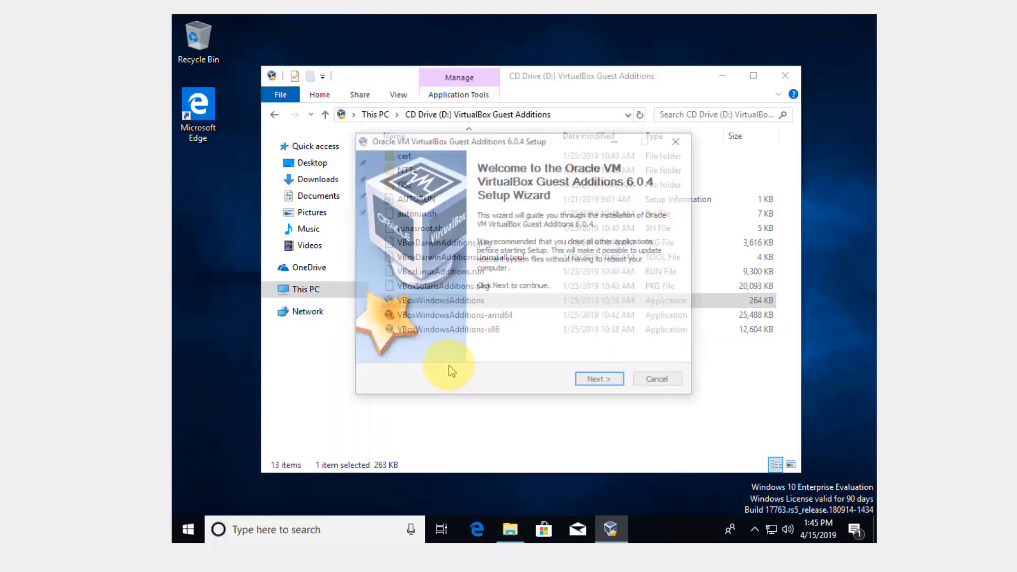
# Install Guest Additions 6.0.4 in the default folder, including the Oracle Corporation device software, and finish with the Reboot now option
pyautogui.click(597, 383)
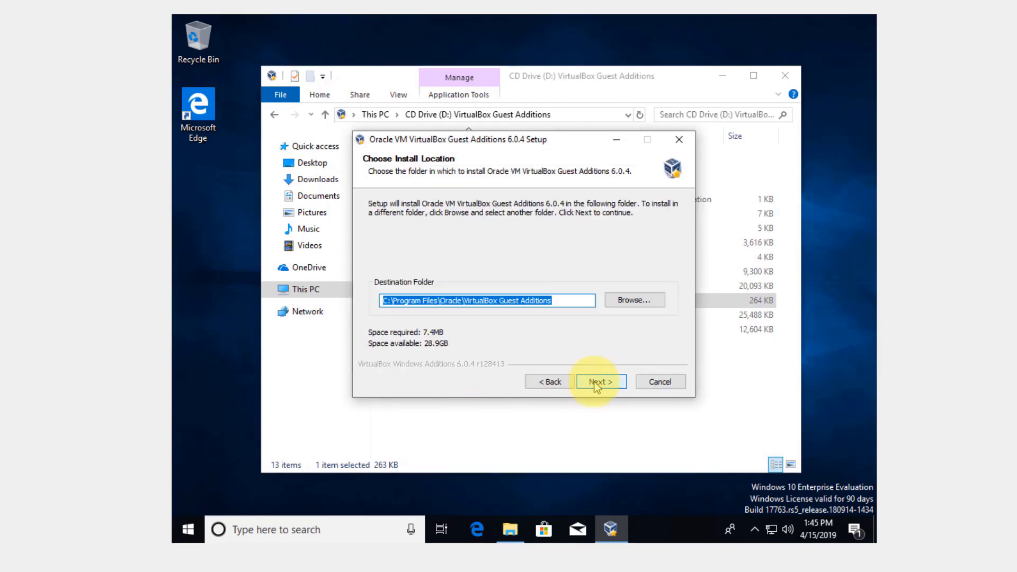
pyautogui.click(596, 383)
pyautogui.click(600, 381)
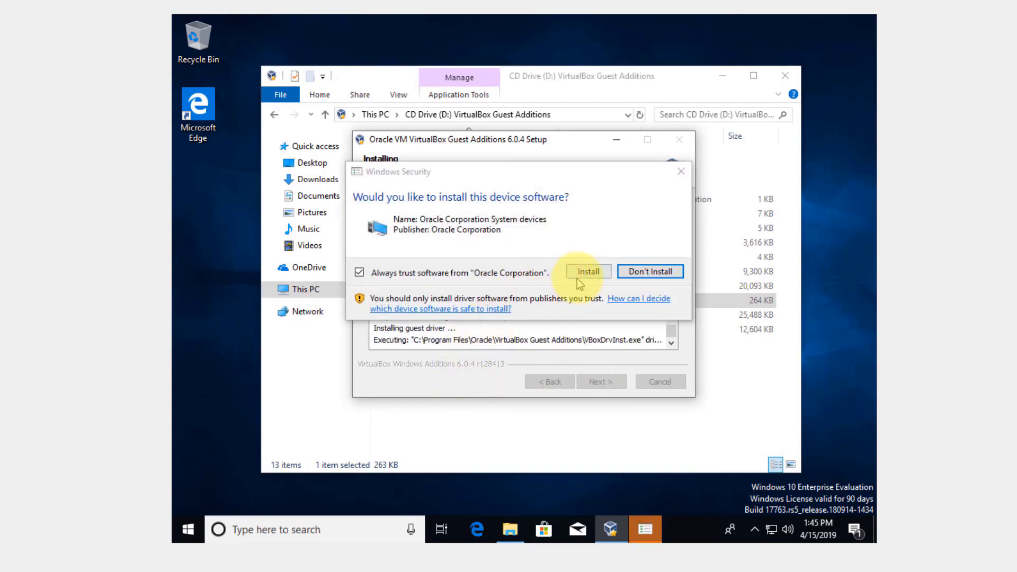
pyautogui.click(586, 275)
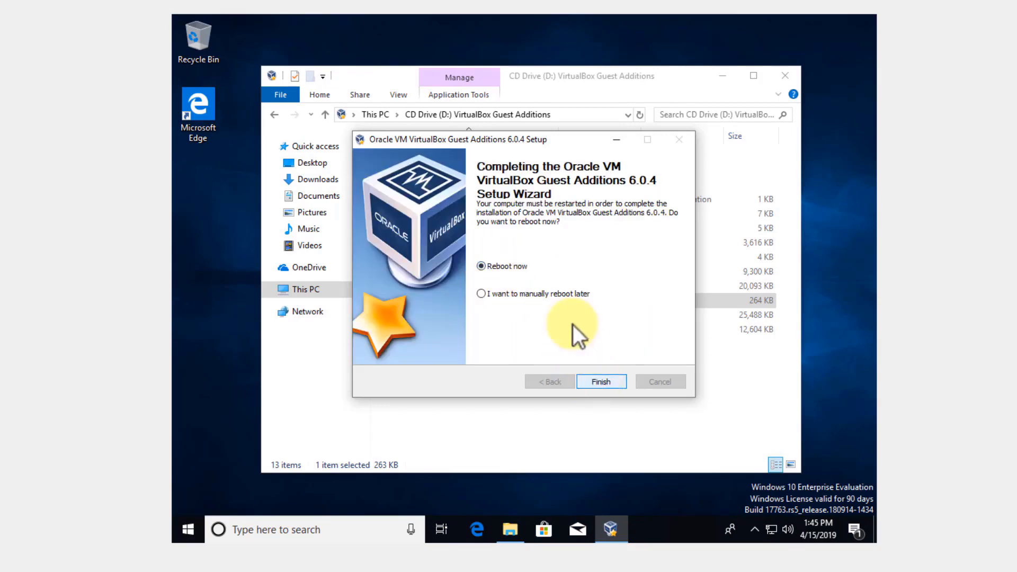
pyautogui.click(606, 380)
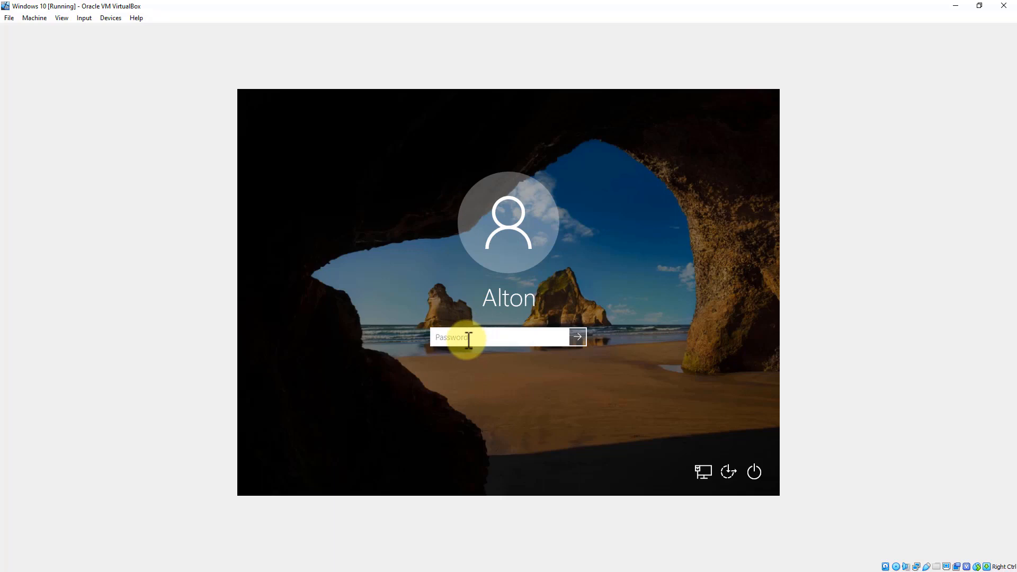
# Sign in to the Windows guest by entering the account password
pyautogui.write('********')
pyautogui.press('Return')
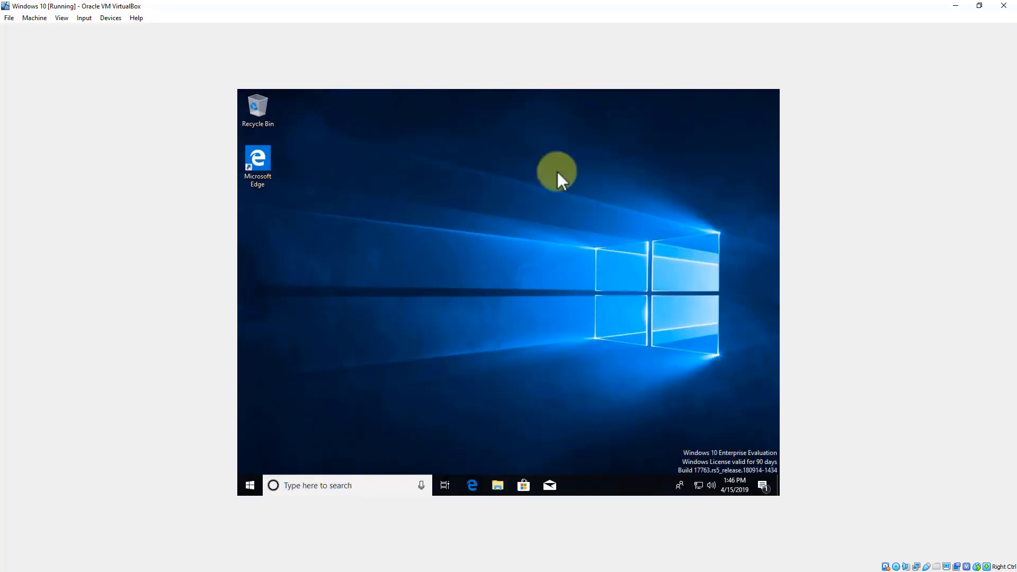
# Restore the virtual machine window from full size, enlarge it to resize the guest desktop, and move it higher on the host desktop
pyautogui.click(983, 5)
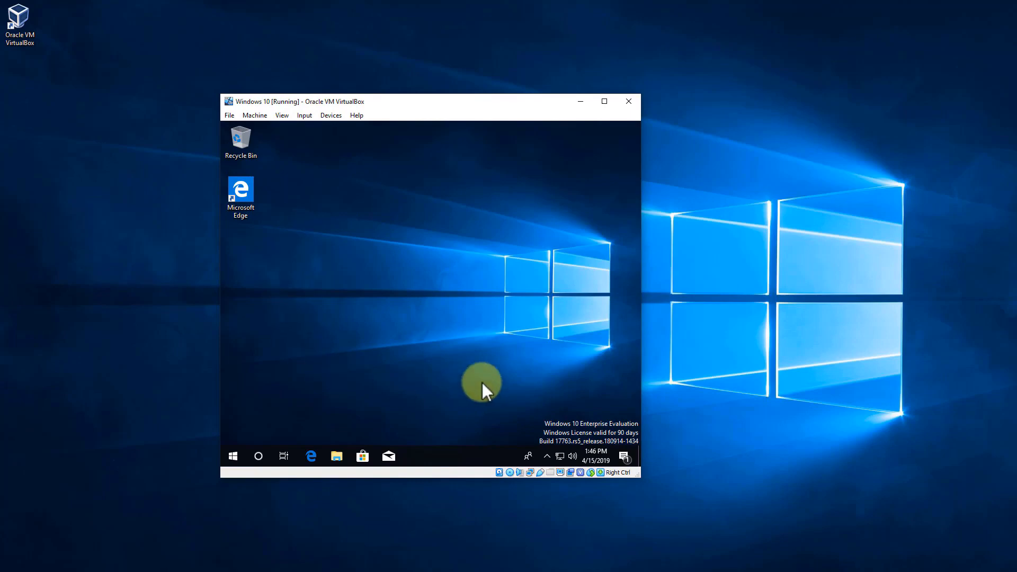
pyautogui.moveTo(641, 479); pyautogui.dragTo(790, 495)
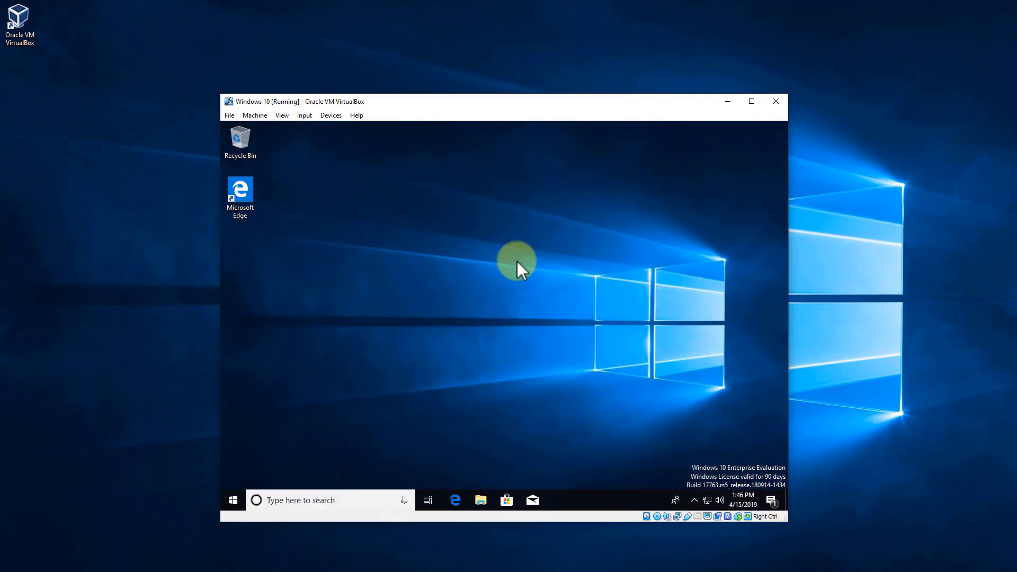
pyautogui.moveTo(496, 105); pyautogui.dragTo(506, 73)
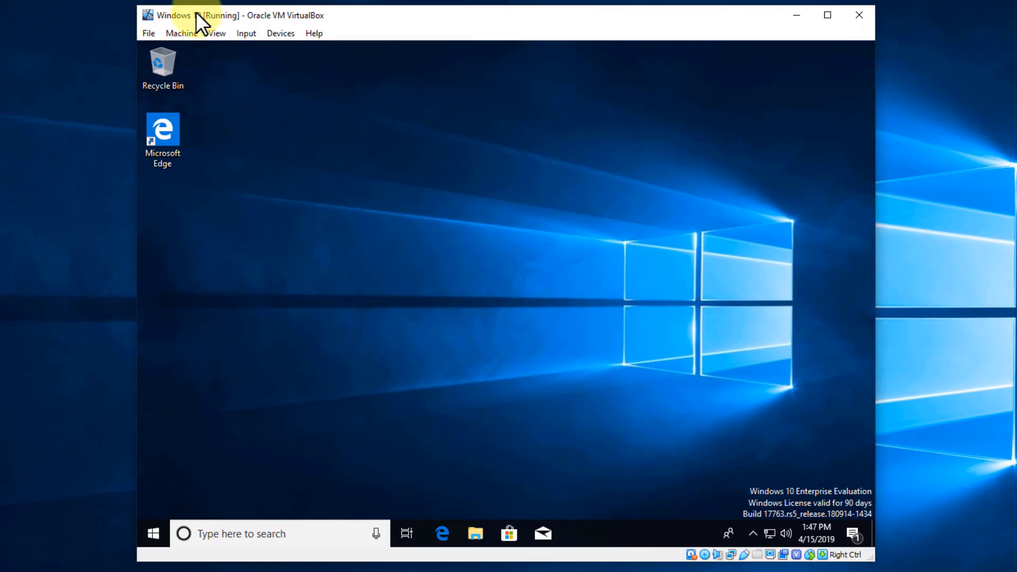
# Take a snapshot of the virtual machine named "Clean Installation with VBox Additions", leaving the description empty
pyautogui.click(180, 32)
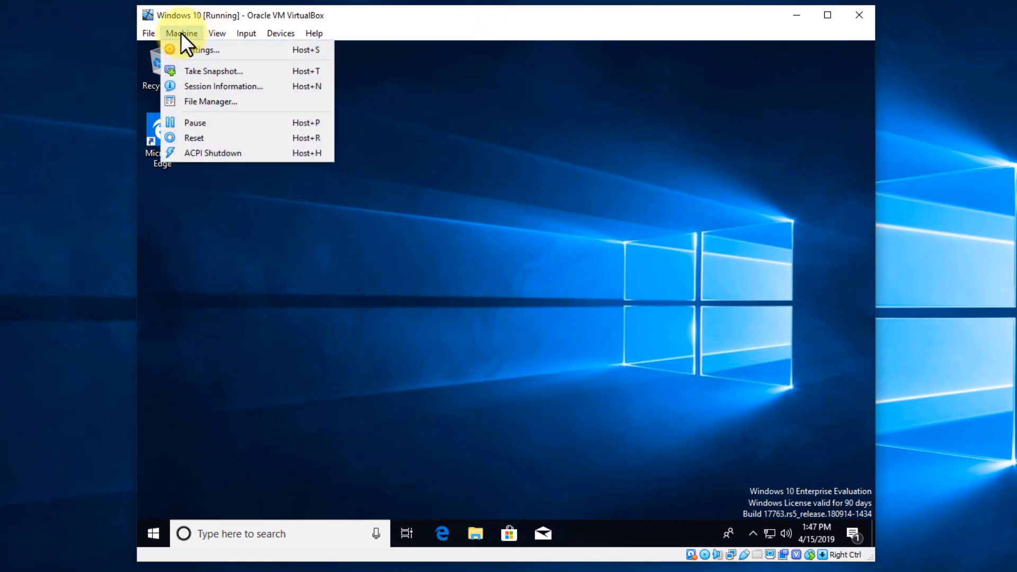
pyautogui.click(201, 71)
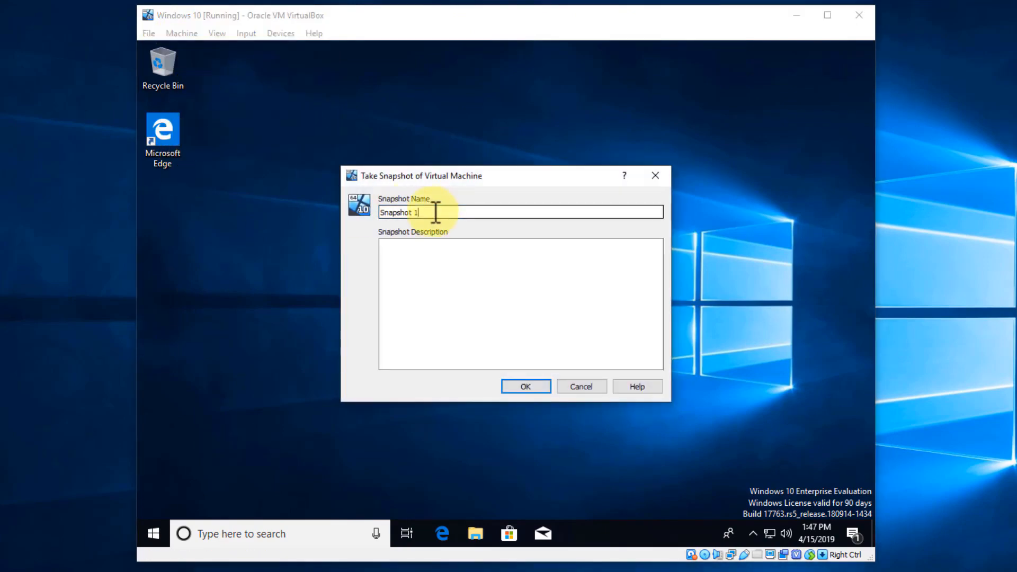
pyautogui.write('Clea')
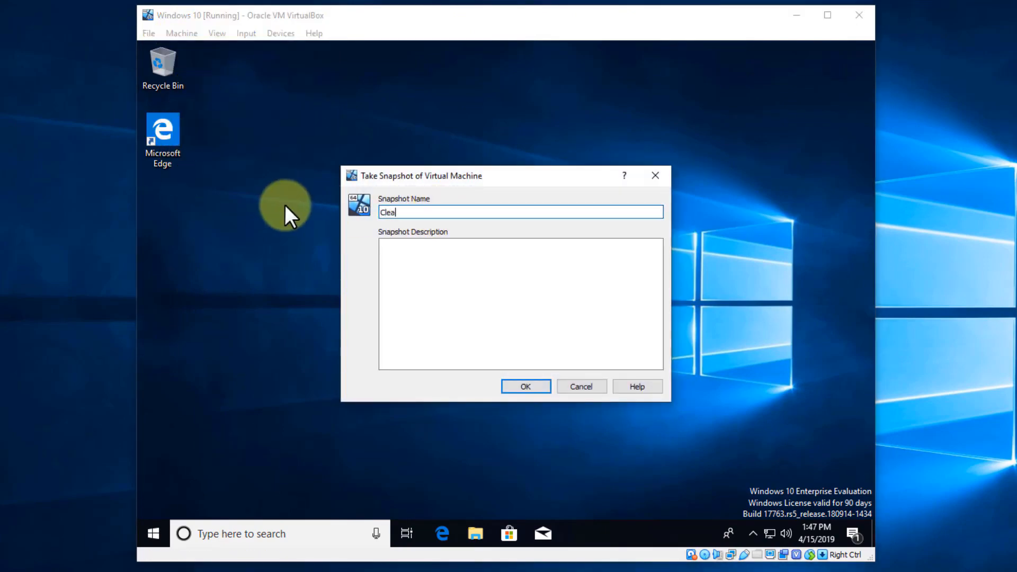
pyautogui.write('n Installation with VBox Additions')
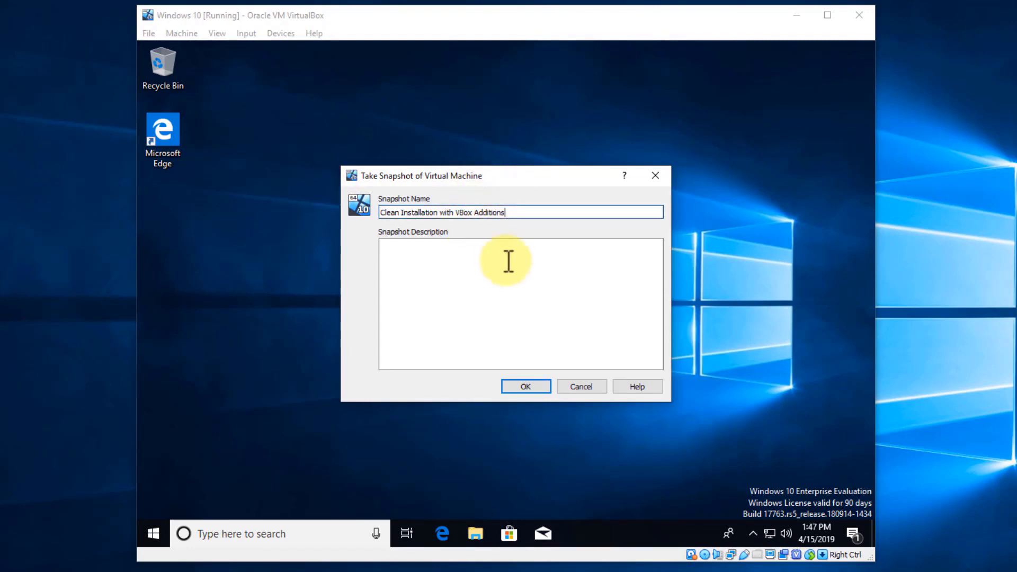
pyautogui.click(440, 257)
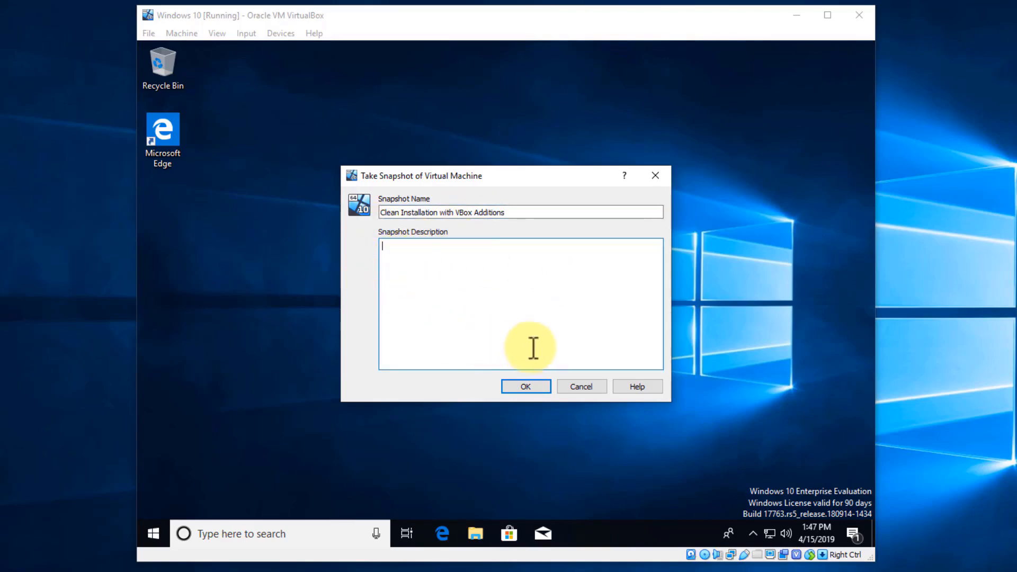
pyautogui.click(525, 387)
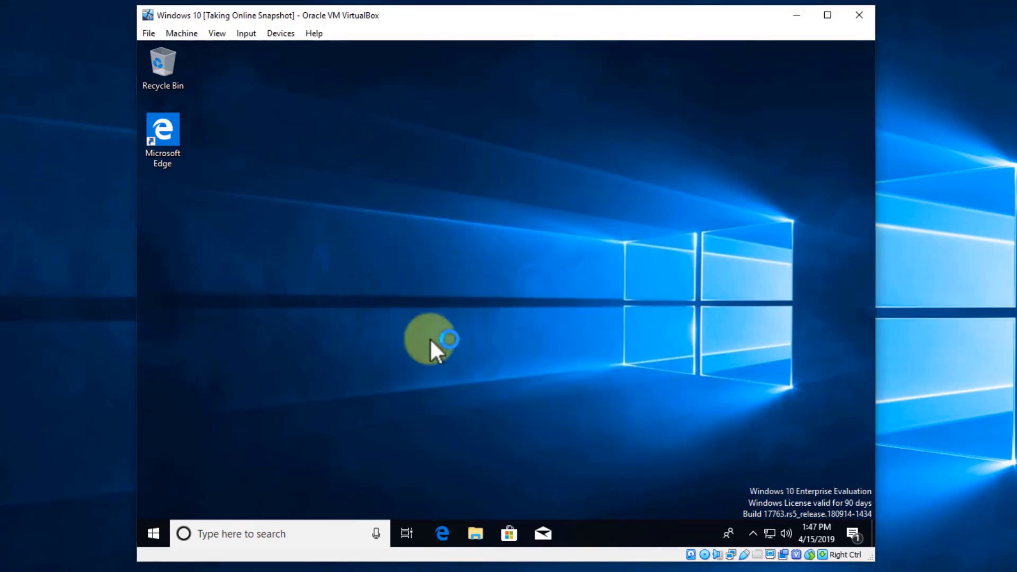